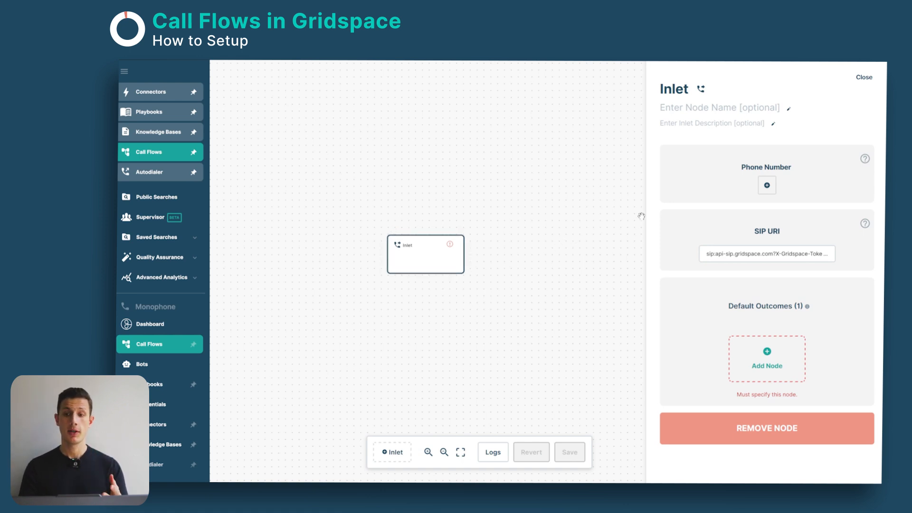
Step: Assign a phone number to the Inlet node, cycling through several suggested numbers offered for purchase
click(767, 186)
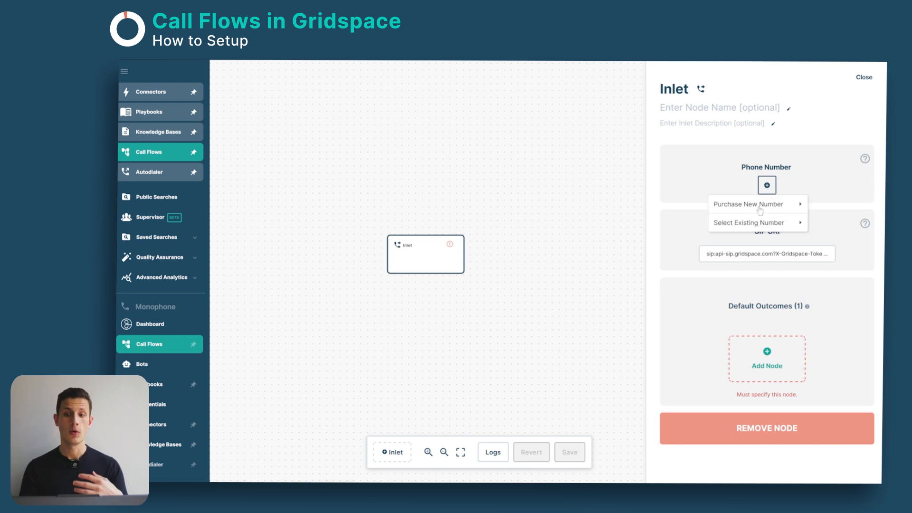
click(760, 207)
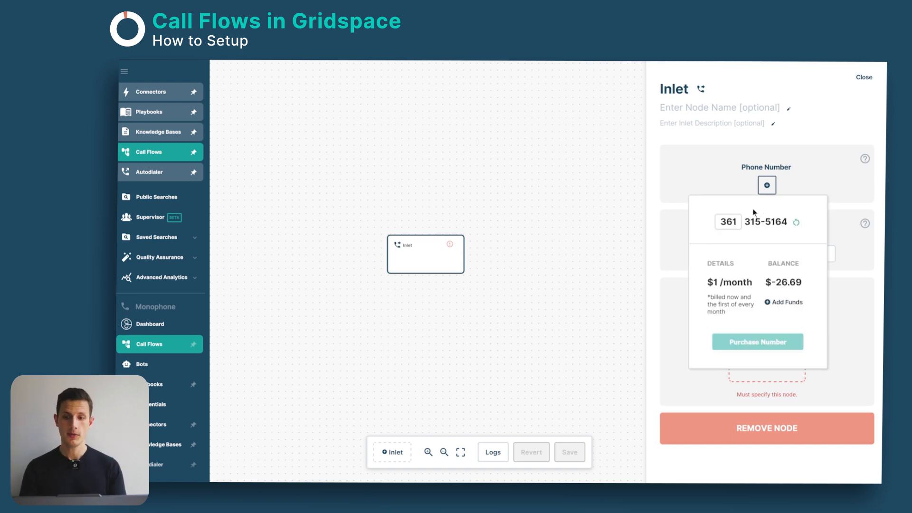
click(797, 223)
click(796, 223)
click(796, 223)
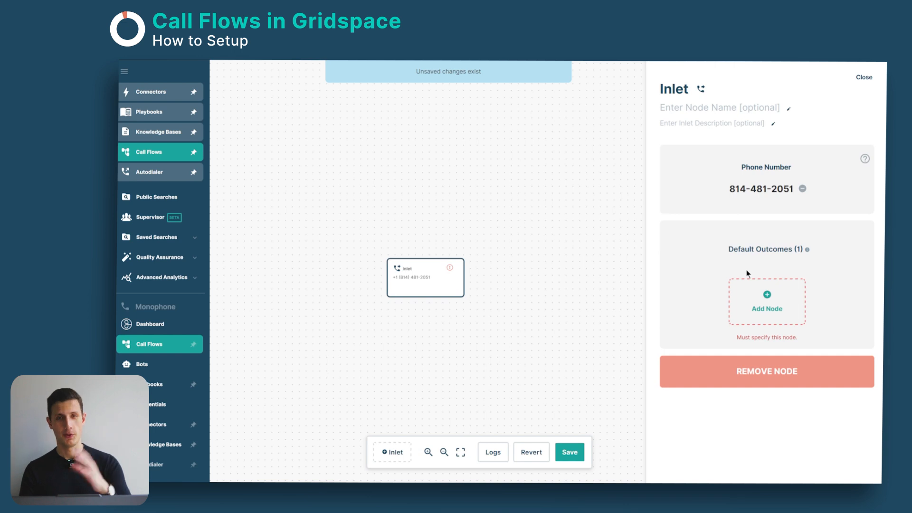
Step: Add a Bot node as the Inlet's default outcome and assign it the bot Call Flow Demo - Bot
drag(531, 293, 511, 294)
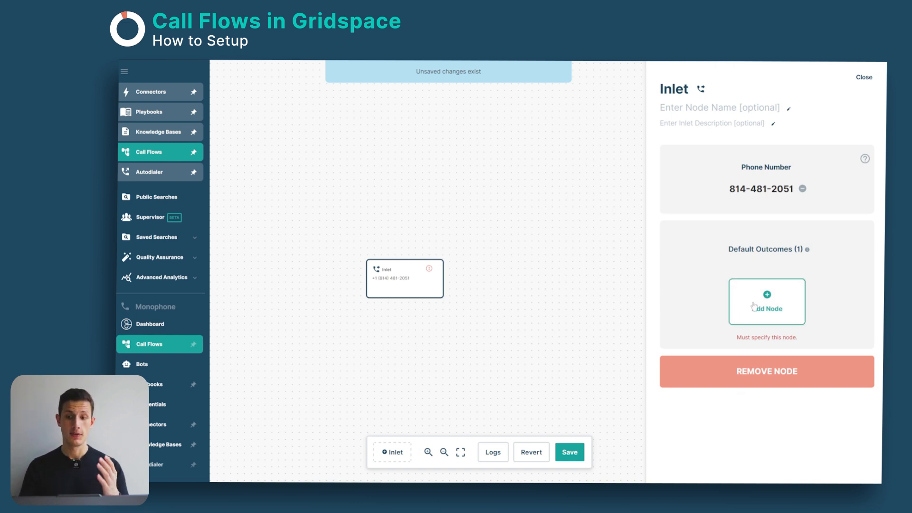
click(771, 308)
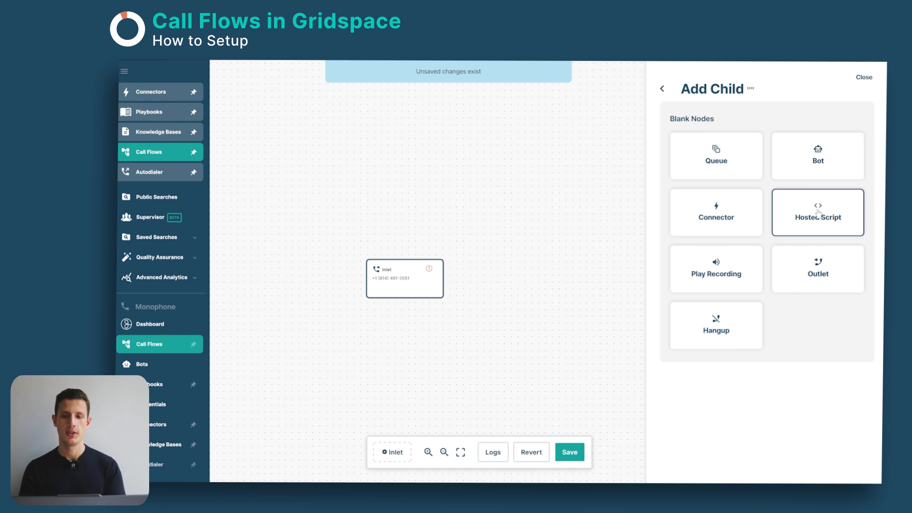
click(815, 163)
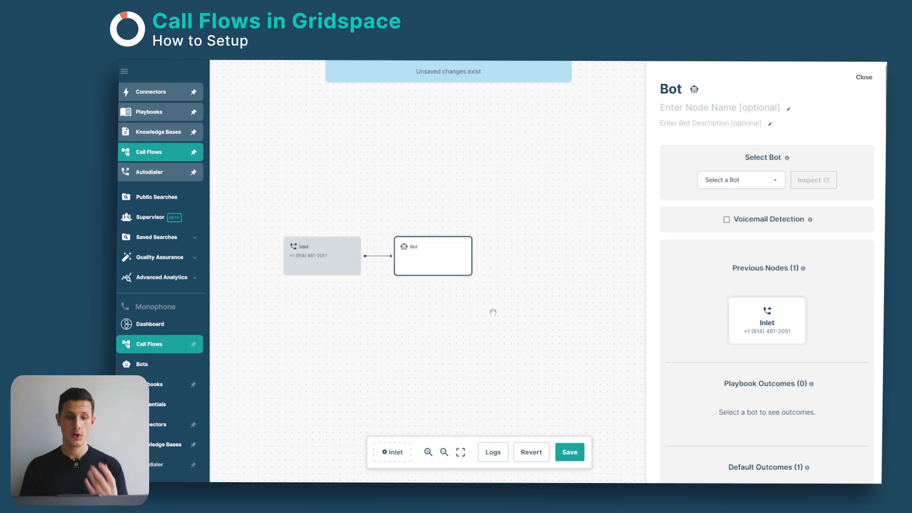
click(733, 192)
click(735, 241)
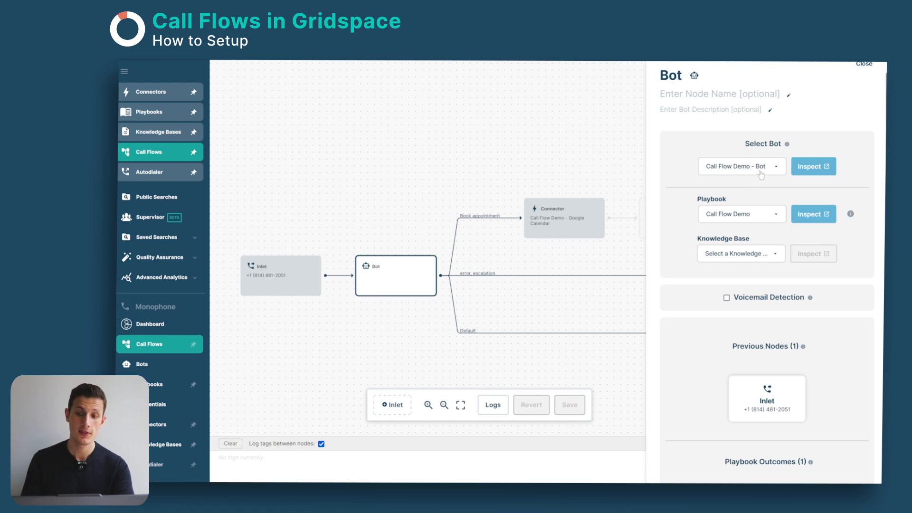
Step: Inspect the Bot node's Call Flow Demo playbook, return to the call flow and read the Voicemail Detection explanation
click(813, 217)
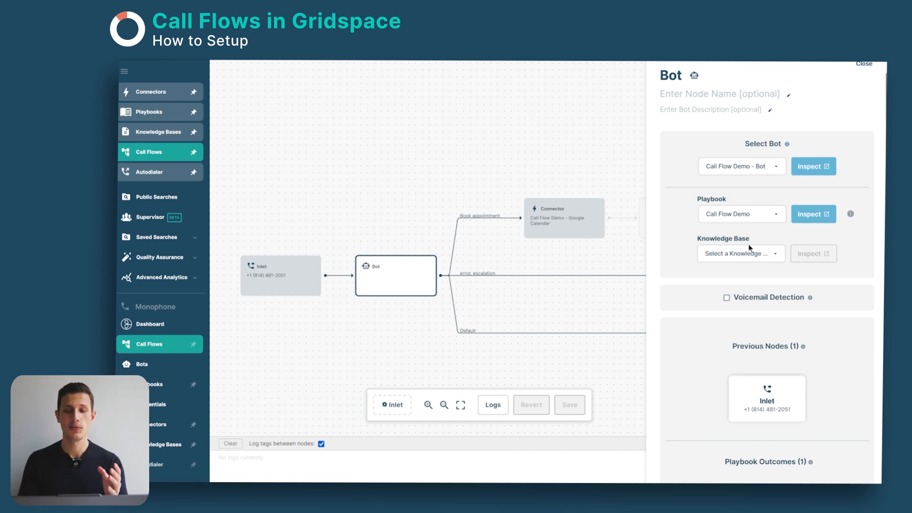
click(811, 214)
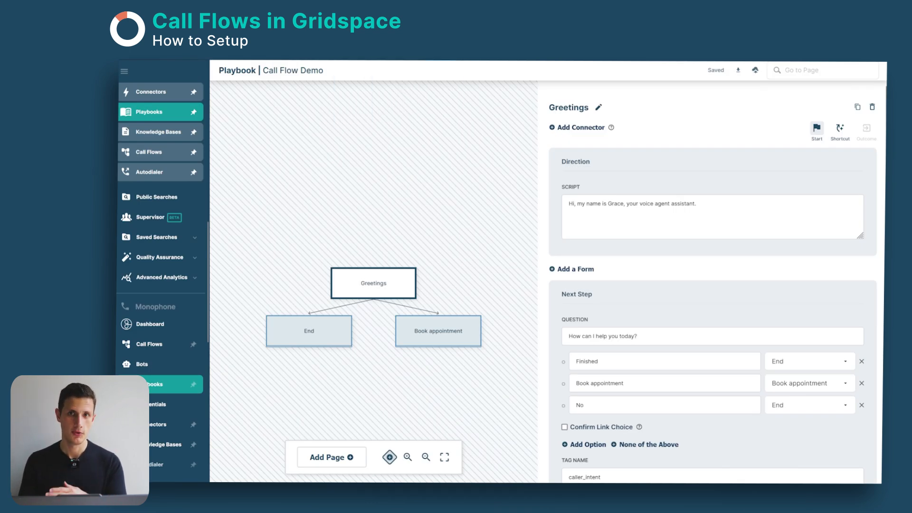
key(ctrl+w)
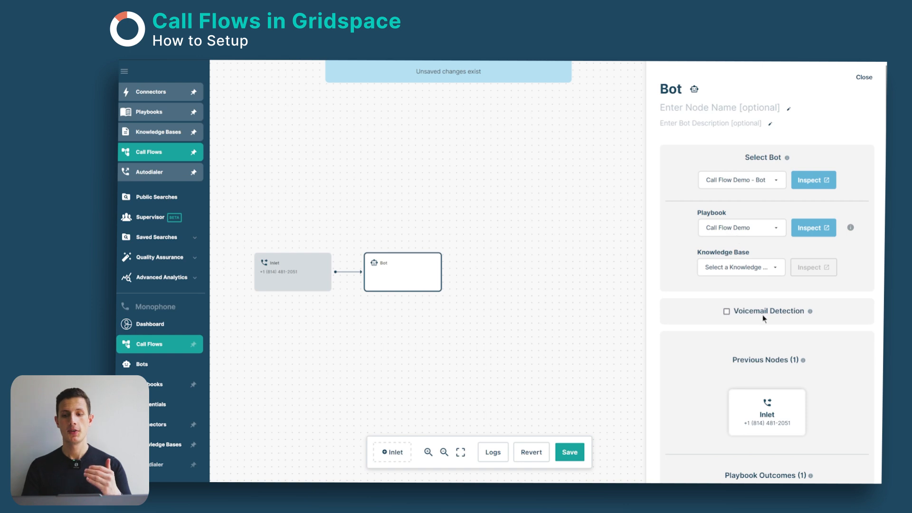
mouse_move(760, 317)
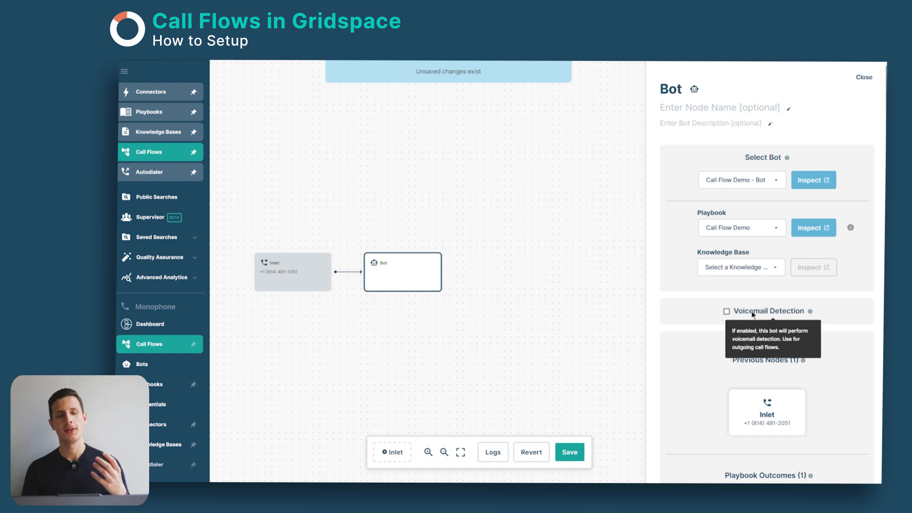
click(753, 315)
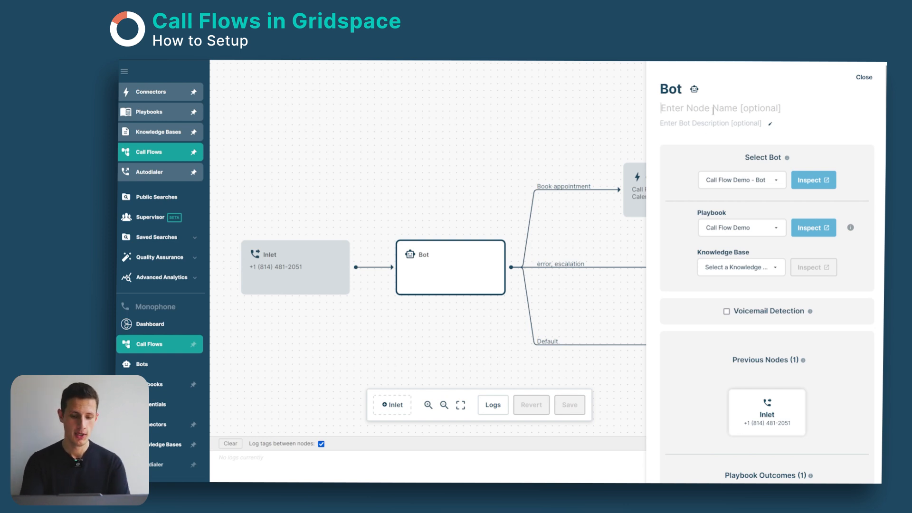
Step: Name the Bot node "Main Voice Agent"
text(Main C)
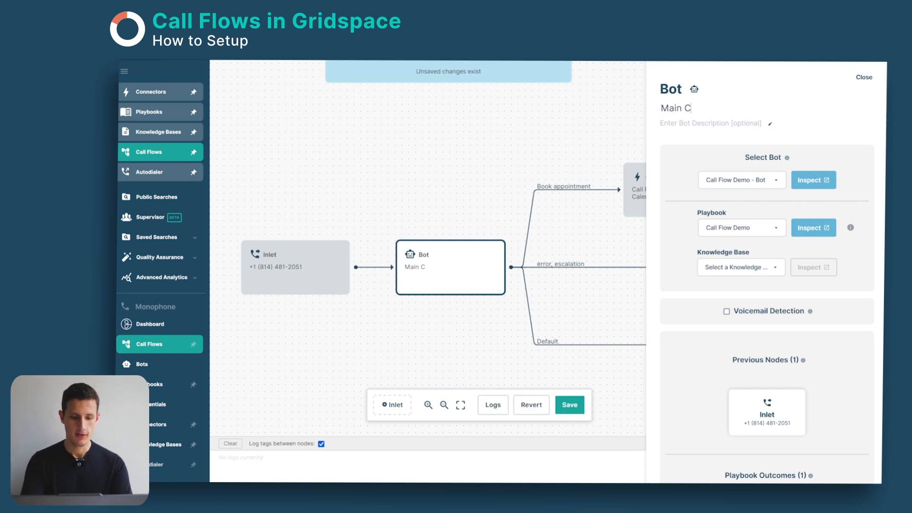
key(BackSpace)
text(Voice Agent)
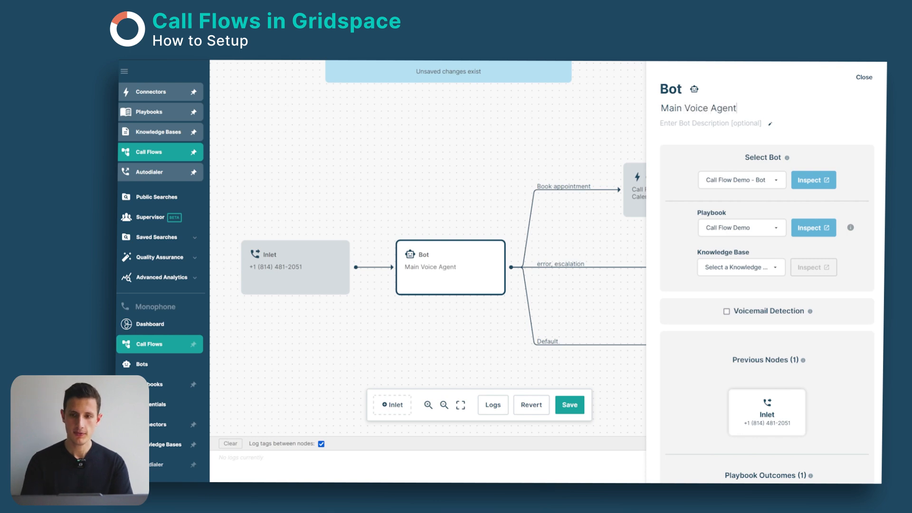
Step: Give the Bot node the description "This is the intro voice agent of the flow"
click(717, 122)
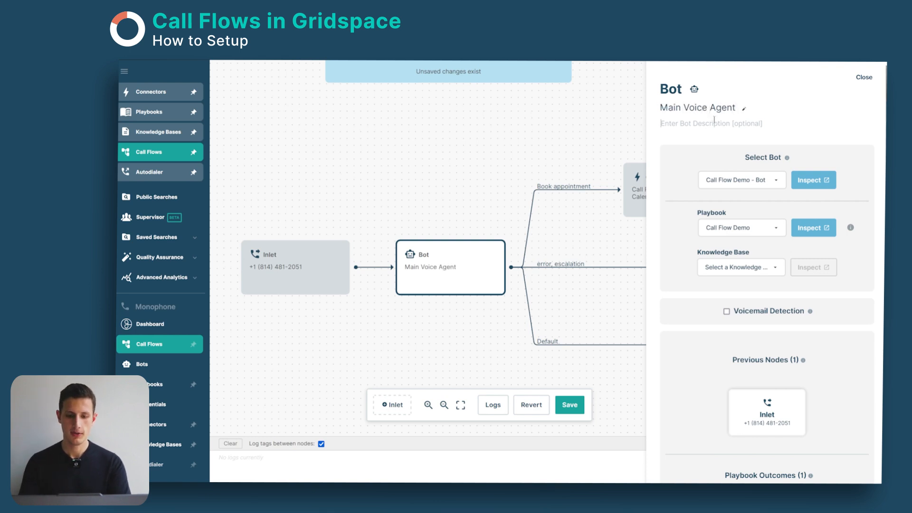
text(This is the int)
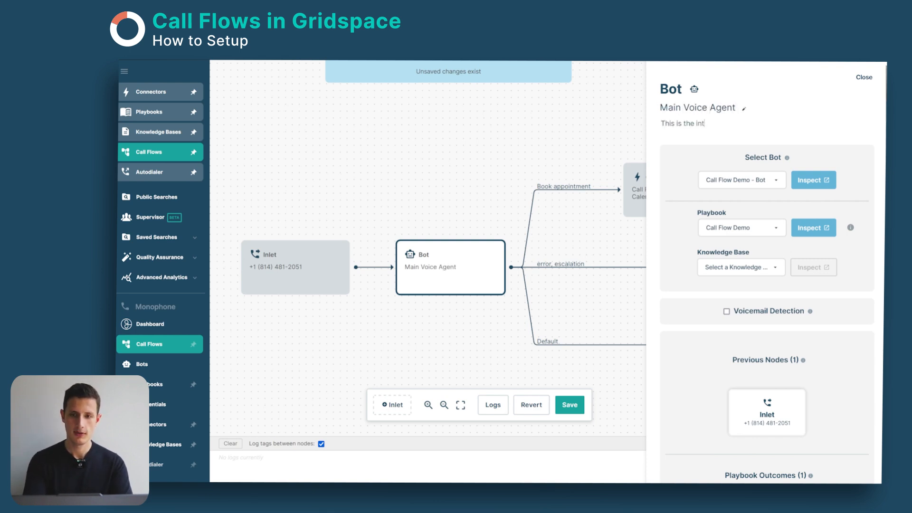
text(ro voice)
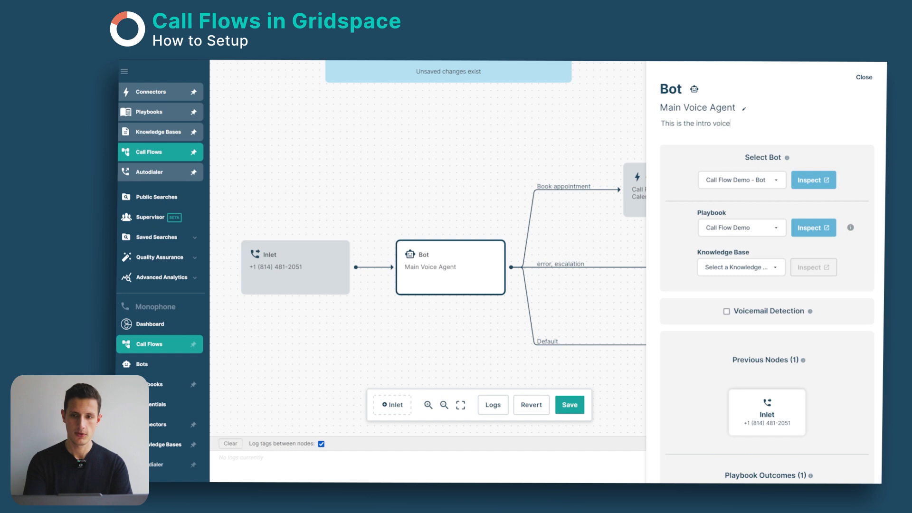
text( agent of the flow)
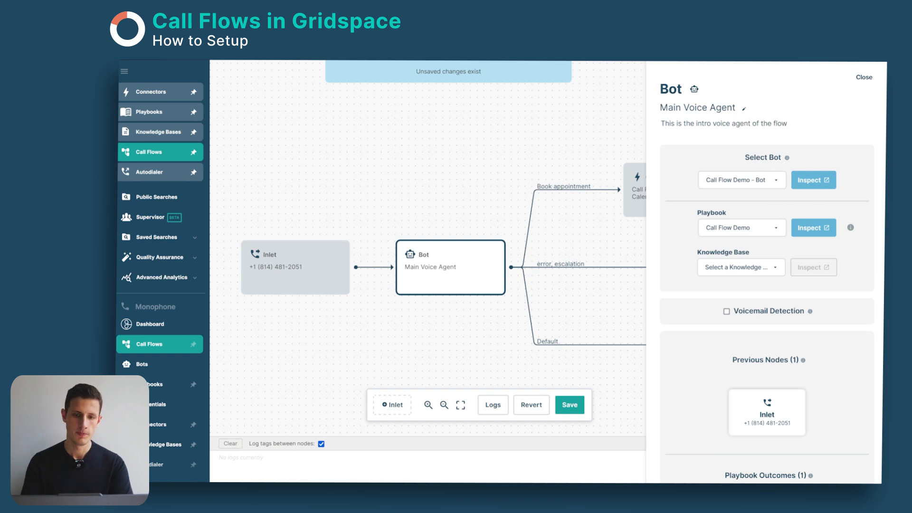
key(Return)
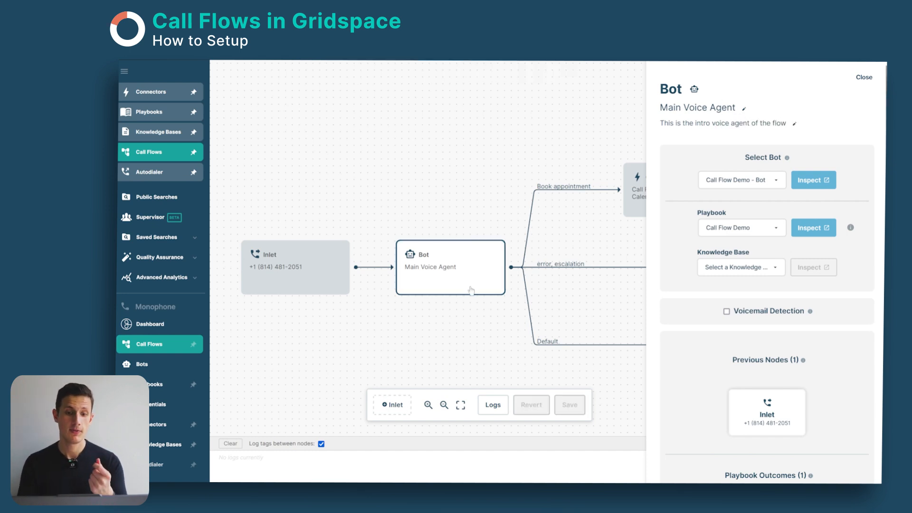
Step: Review the Inlet and Bot nodes, examining the Bot's previous nodes, playbook outcomes and default outcomes
drag(434, 171, 419, 167)
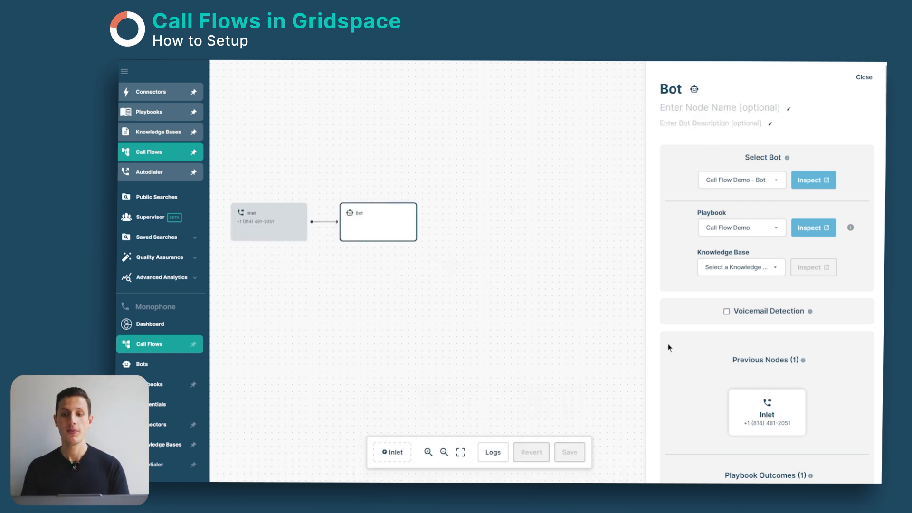
scroll(687, 345, down, 5)
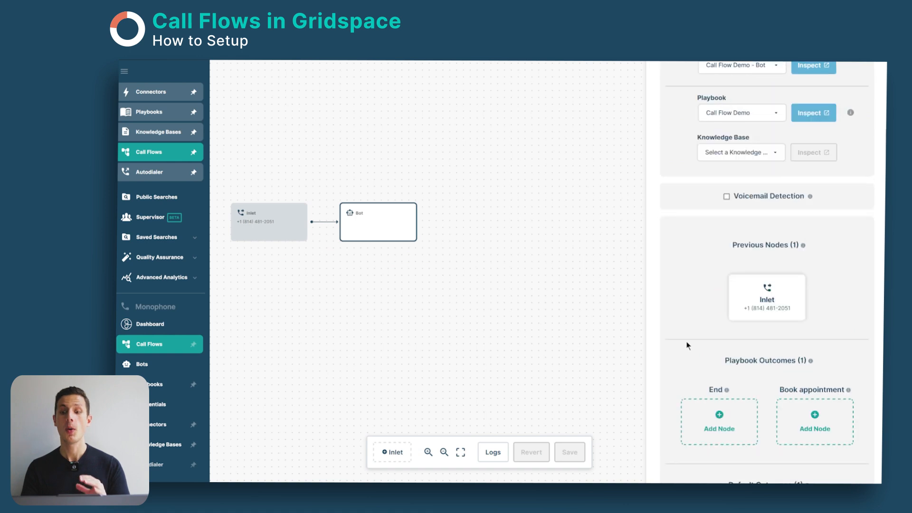
click(275, 224)
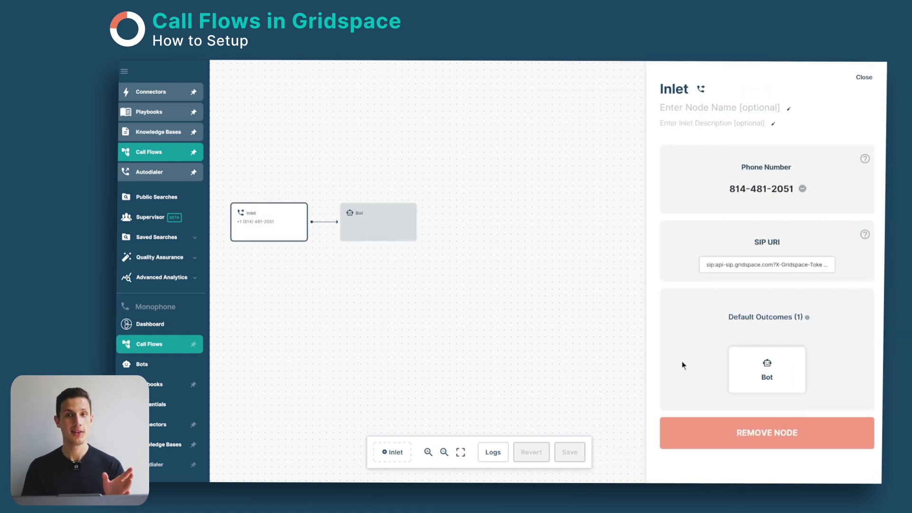
click(393, 233)
scroll(698, 337, down, 3)
scroll(698, 336, down, 2)
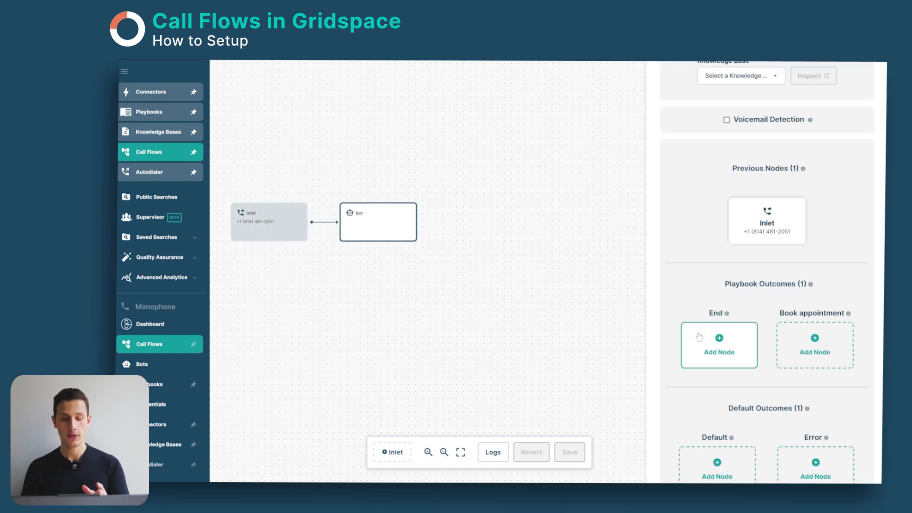
scroll(699, 337, down, 2)
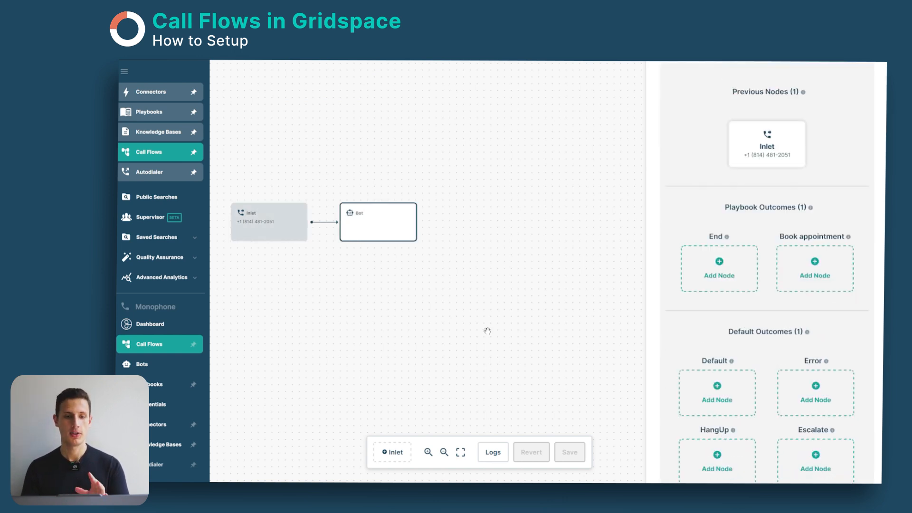
drag(487, 331, 516, 372)
drag(463, 306, 464, 311)
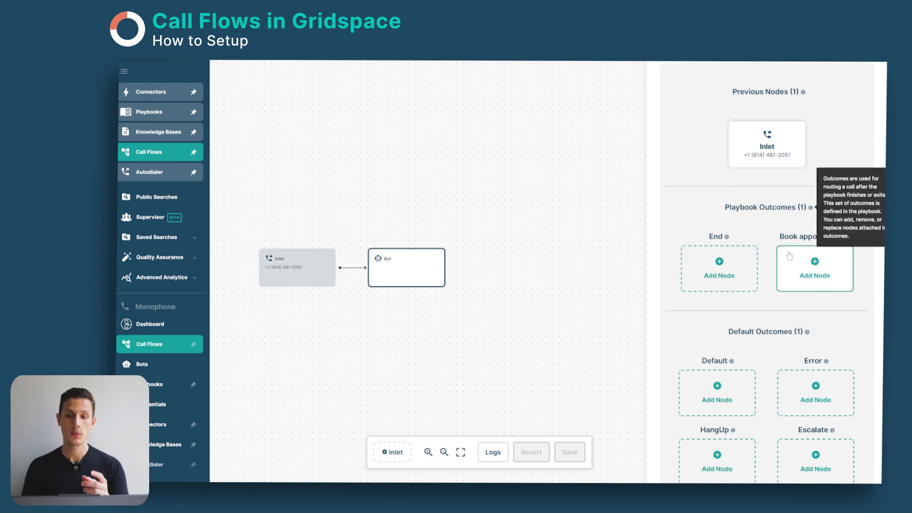
scroll(767, 299, up, 5)
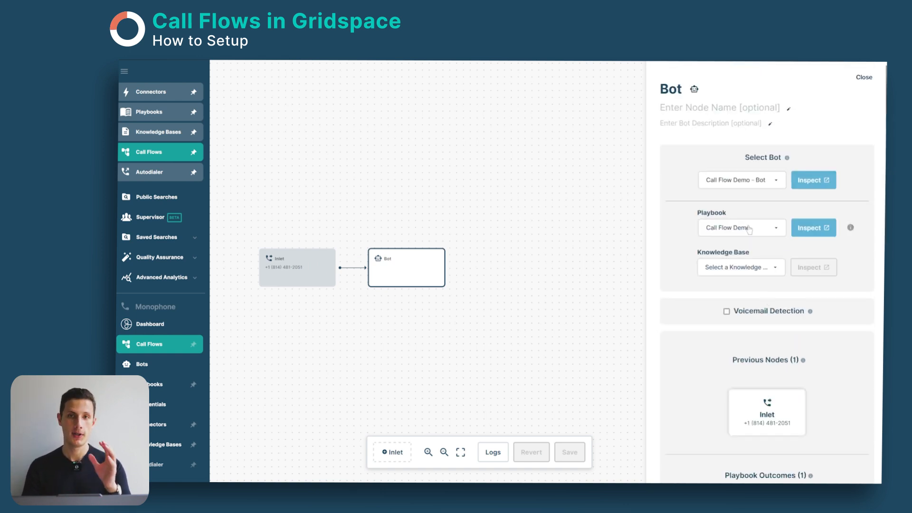
scroll(741, 266, down, 3)
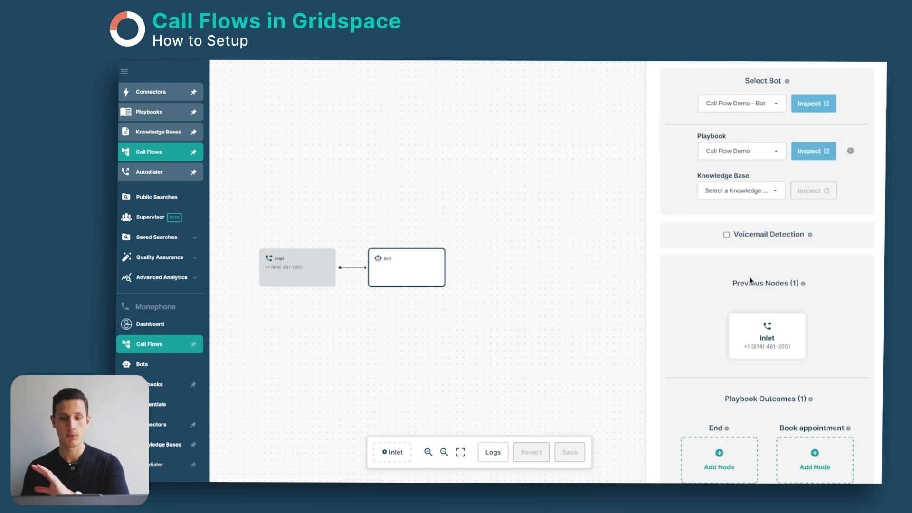
scroll(760, 342, down, 3)
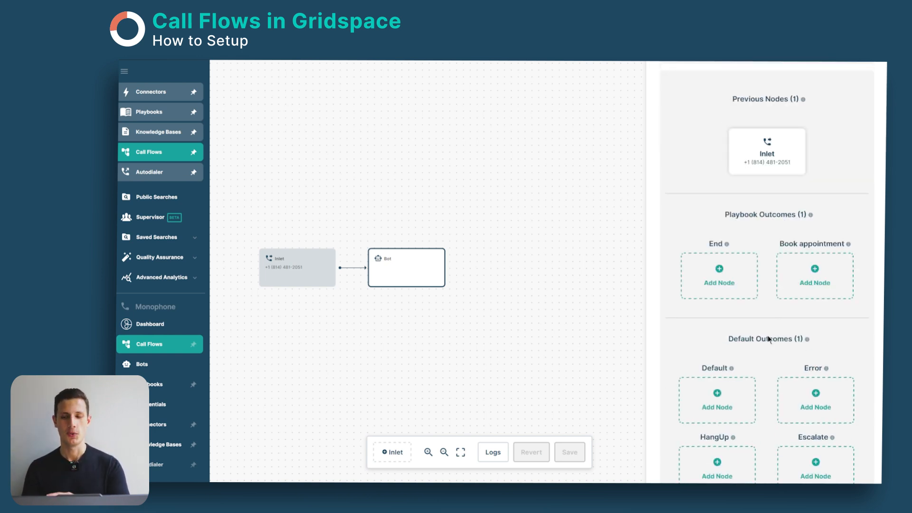
scroll(770, 339, down, 2)
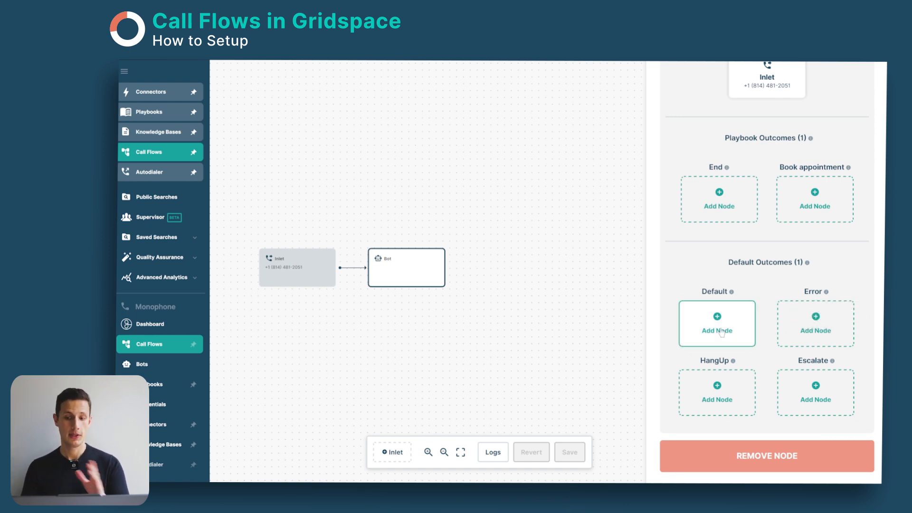
scroll(788, 309, up, 3)
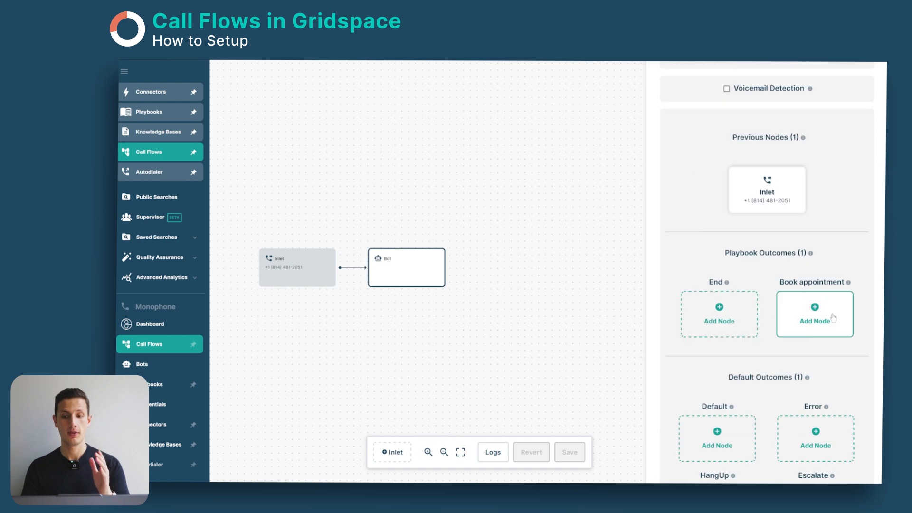
scroll(816, 315, down, 3)
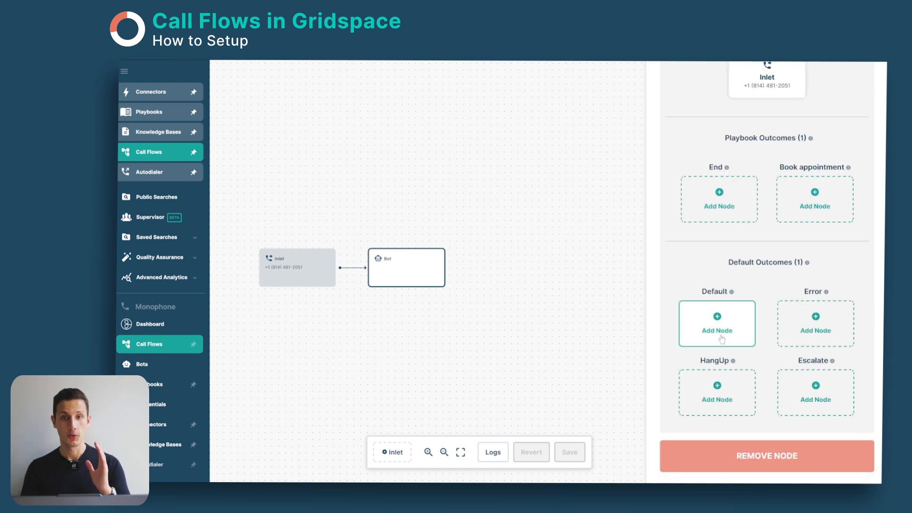
mouse_move(784, 291)
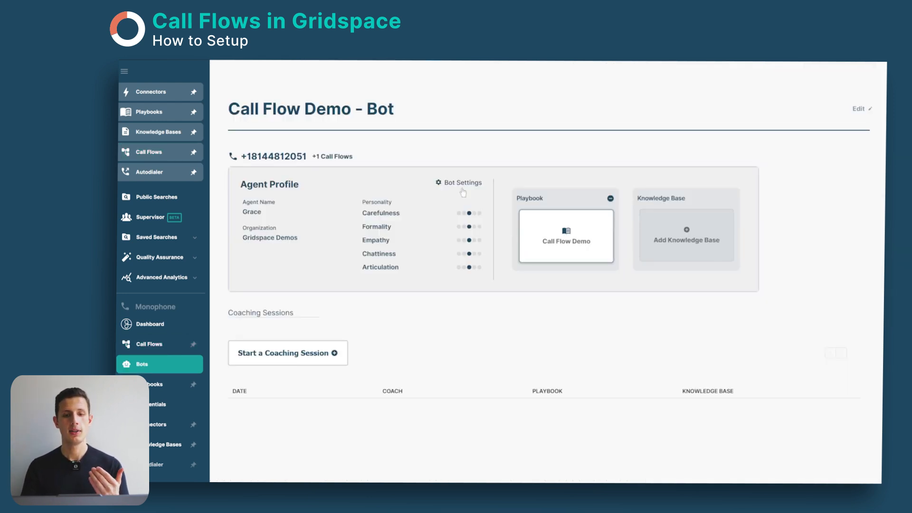
Step: Set the number of retries before failover to 6 in the agent settings of Call Flow Demo - Bot
click(462, 189)
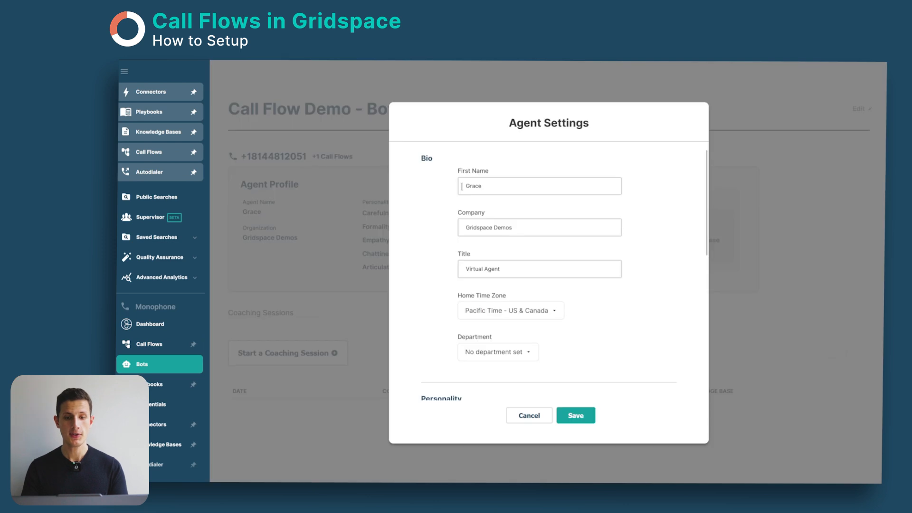
scroll(439, 288, down, 10)
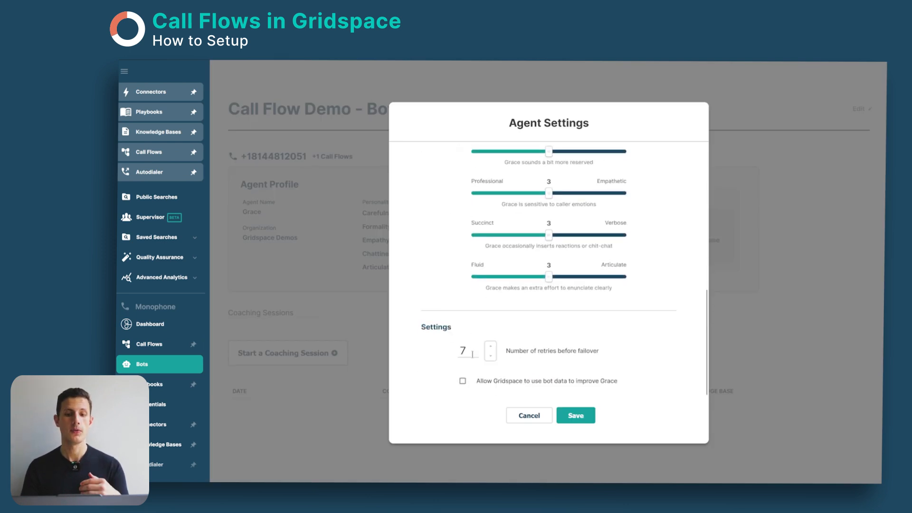
click(490, 357)
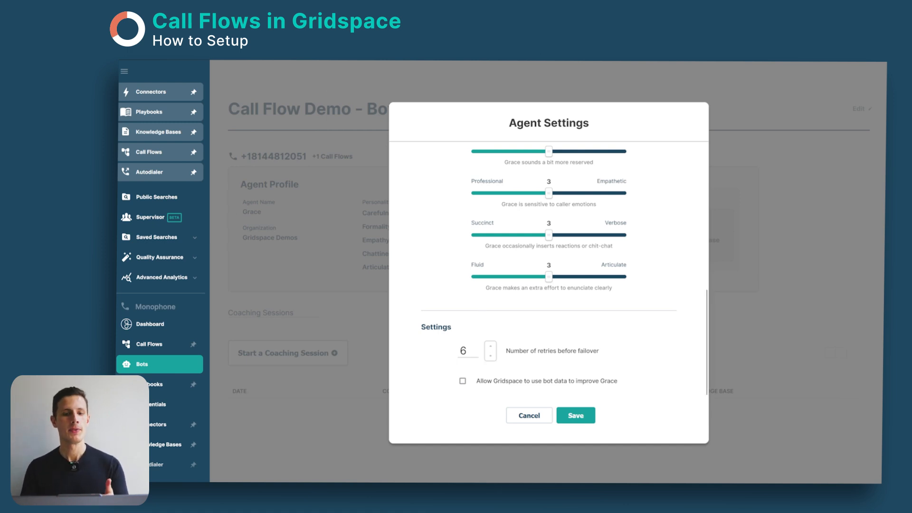
Step: Lower the number of retries before failover in the agent settings
click(490, 354)
click(490, 355)
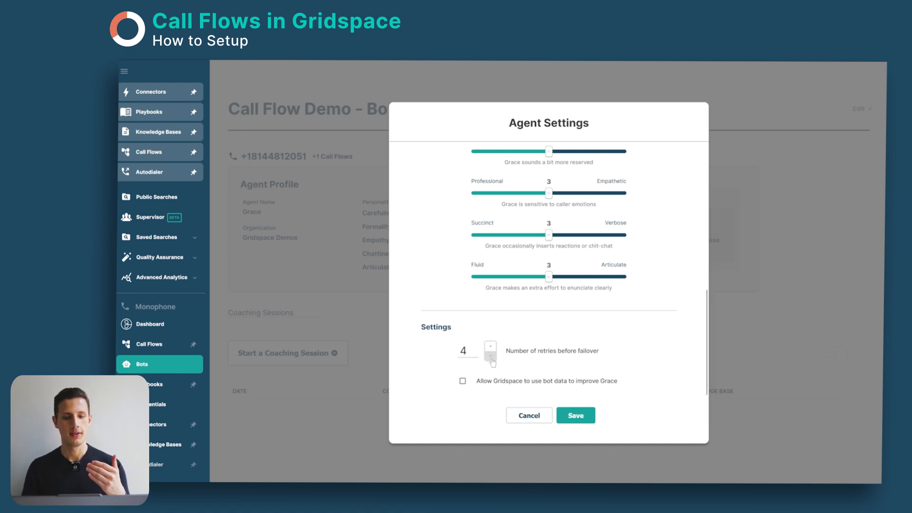
click(490, 355)
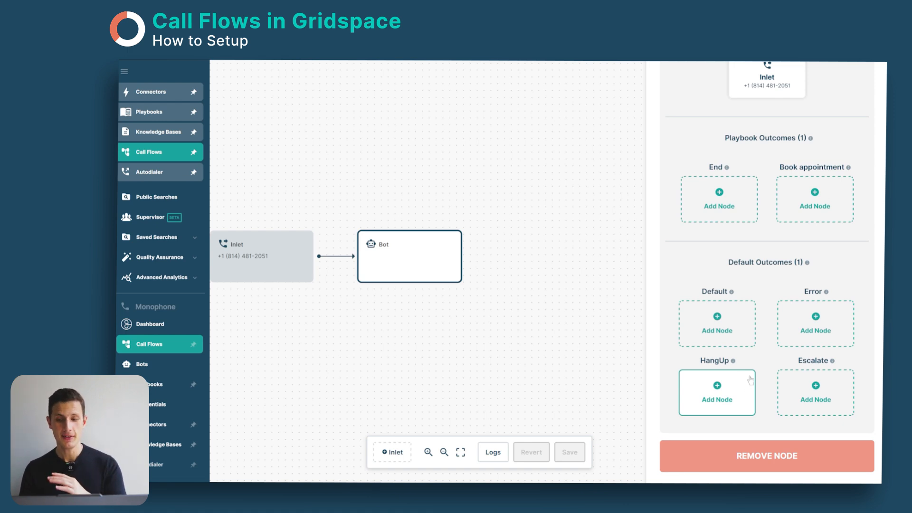
Step: Add an Outlet node as the child of the Bot's "Book appointment" outcome
mouse_move(833, 363)
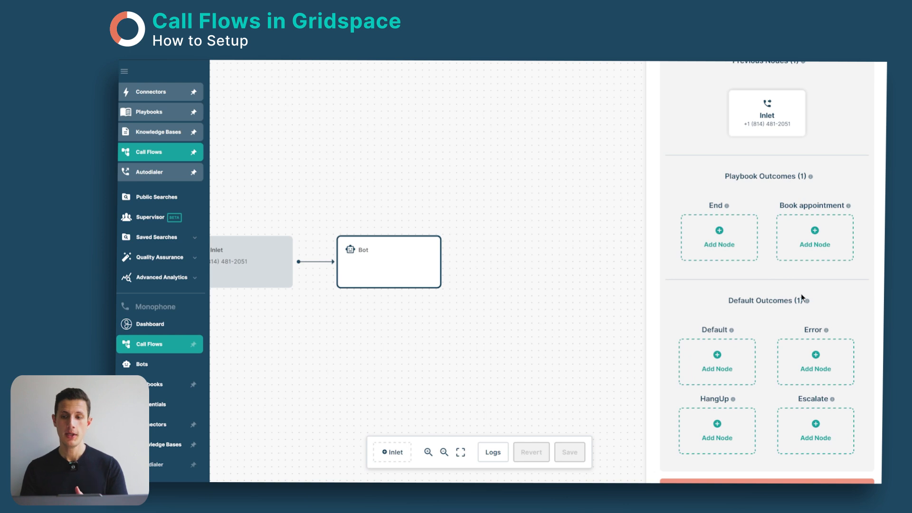
scroll(803, 289, up, 2)
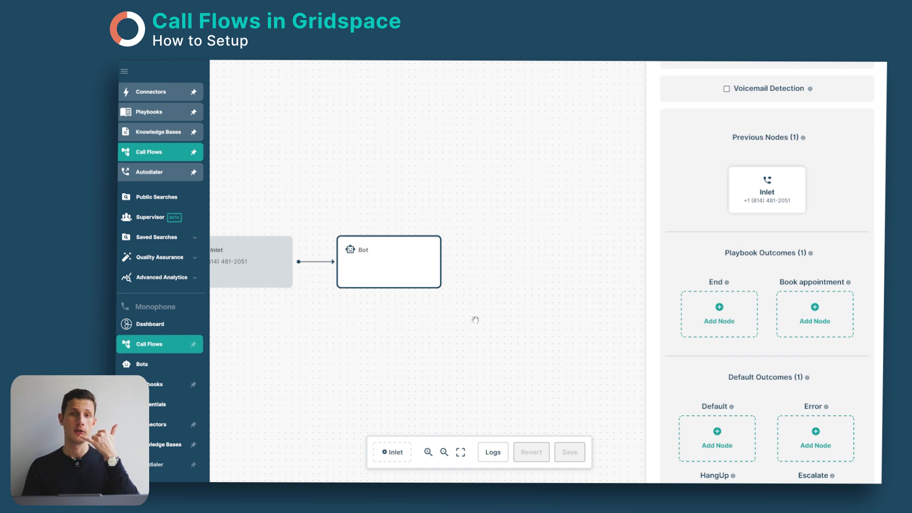
click(821, 324)
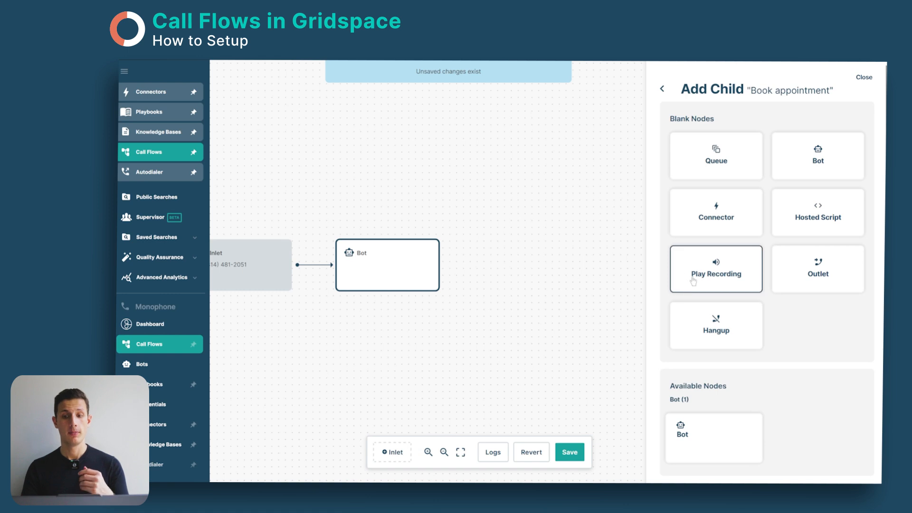
click(710, 288)
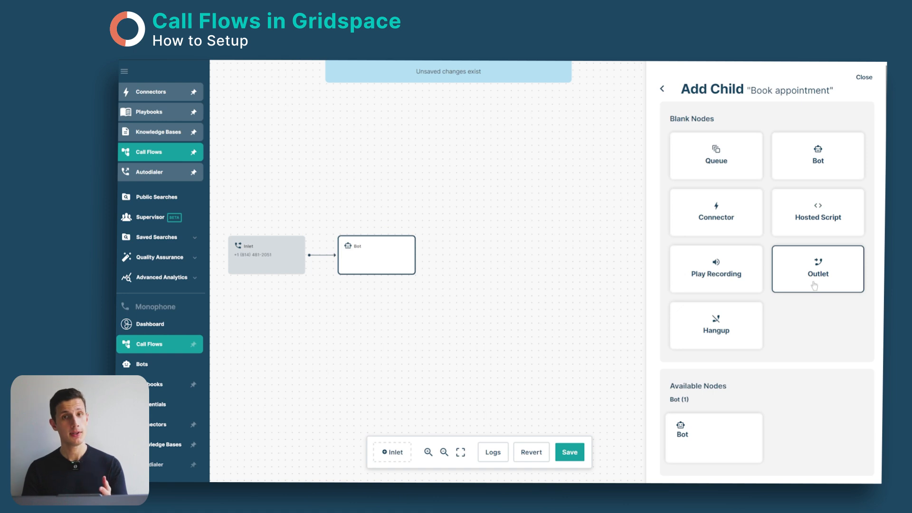
click(814, 286)
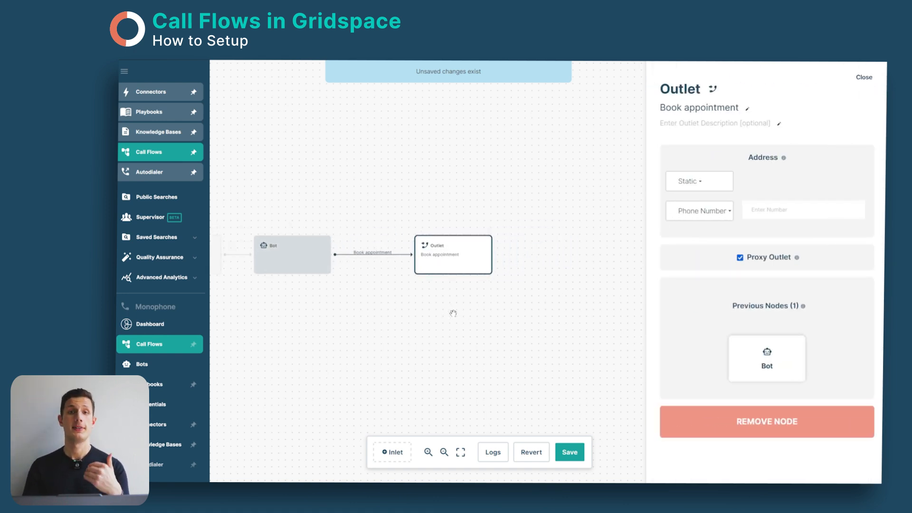
Step: Try the Outlet's address options, switching the type to Sip Address and back to Phone Number, and check the Static choices
click(738, 185)
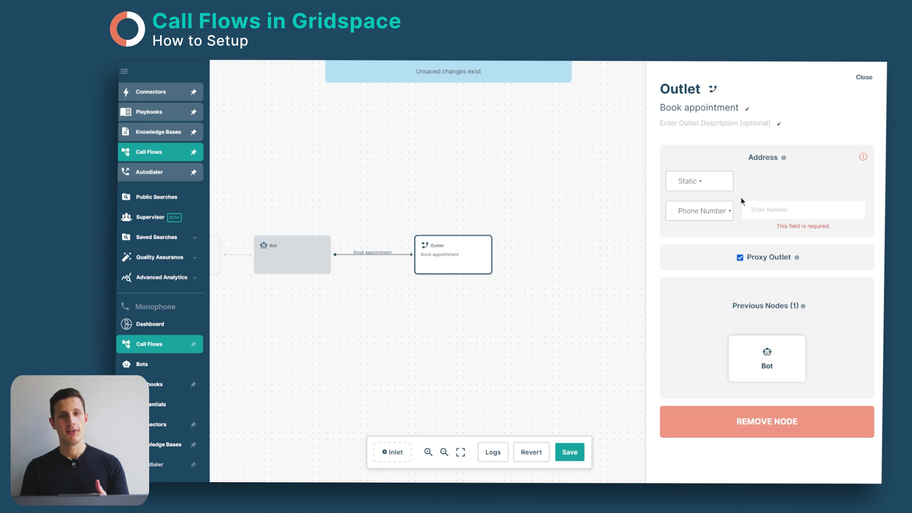
click(731, 210)
click(711, 247)
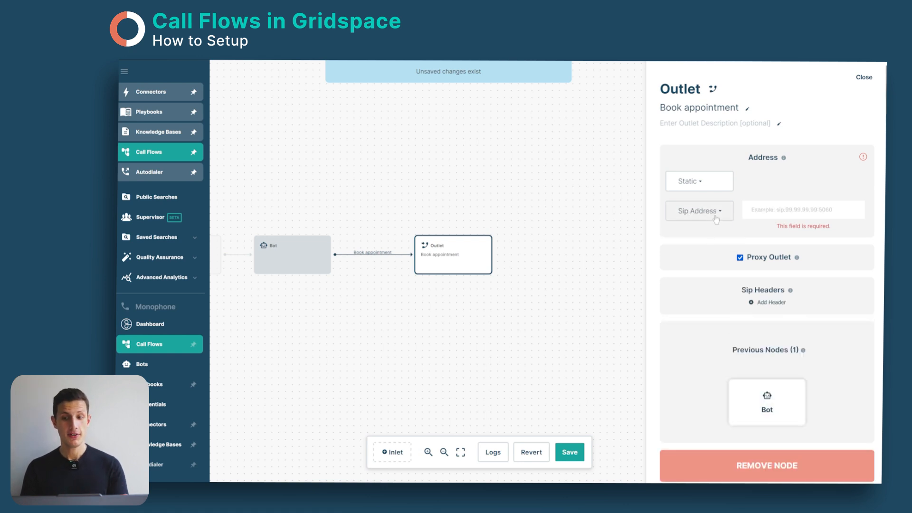
click(716, 216)
click(709, 231)
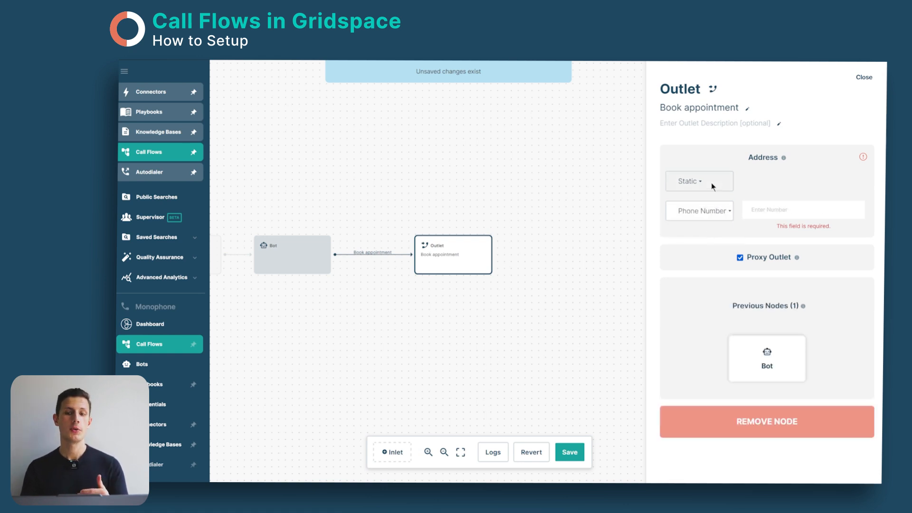
click(708, 184)
click(707, 213)
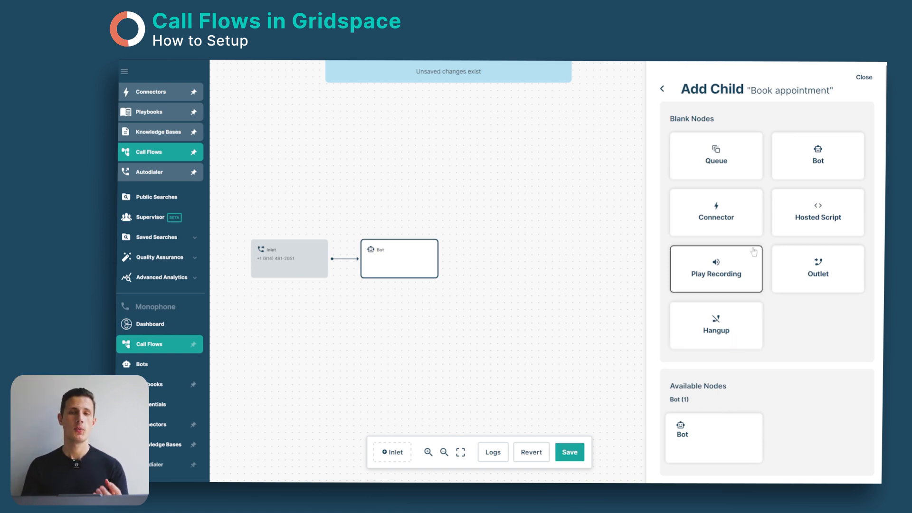
Step: Add a Connector node to the "Book appointment" outcome and assign it the Call Flow Demo - Google Calendar connector
click(727, 226)
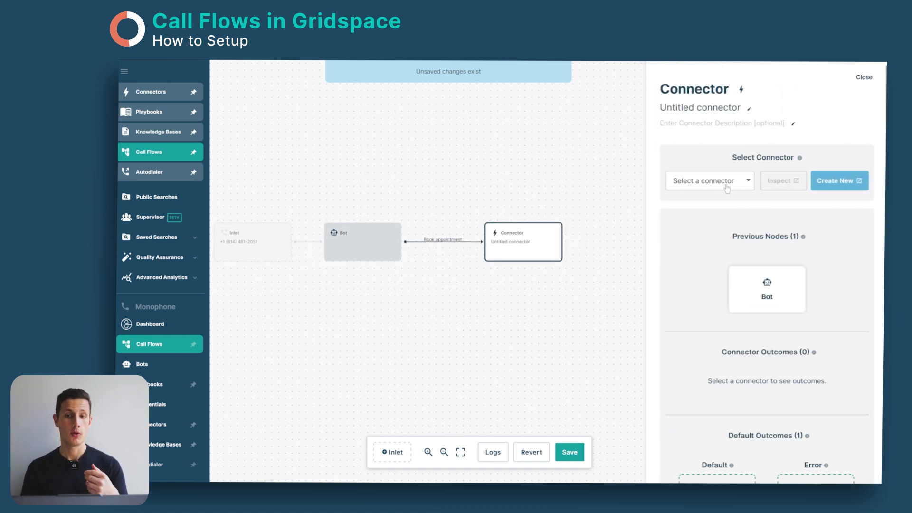
click(726, 188)
click(728, 218)
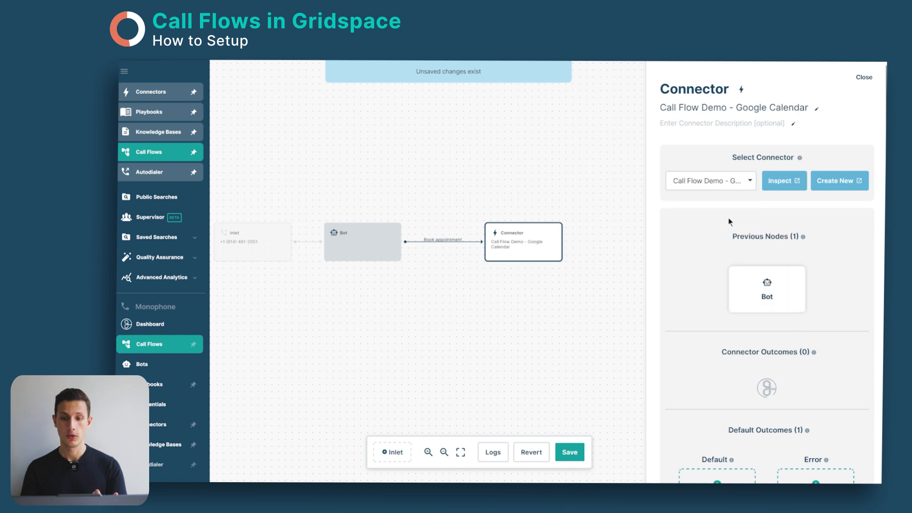
Step: Add a new Bot node to the Google Calendar Connector's Default outcome
scroll(714, 255, down, 3)
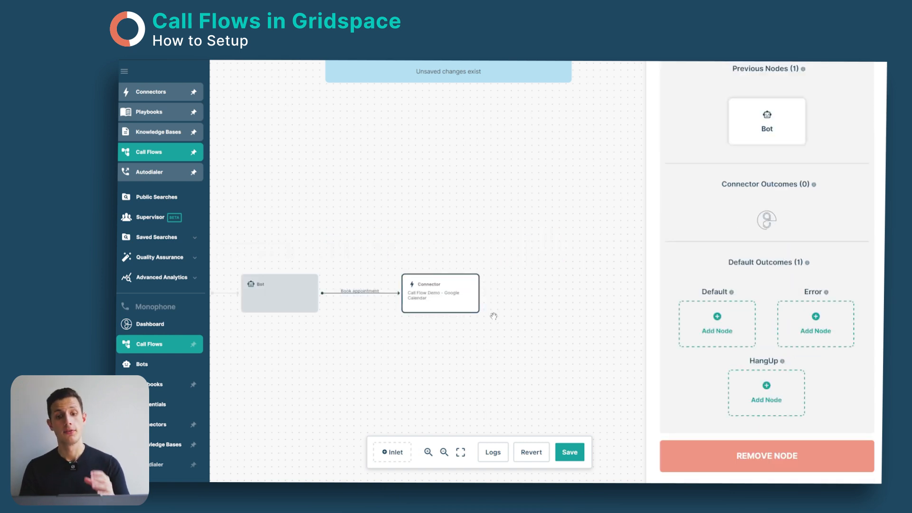
click(722, 328)
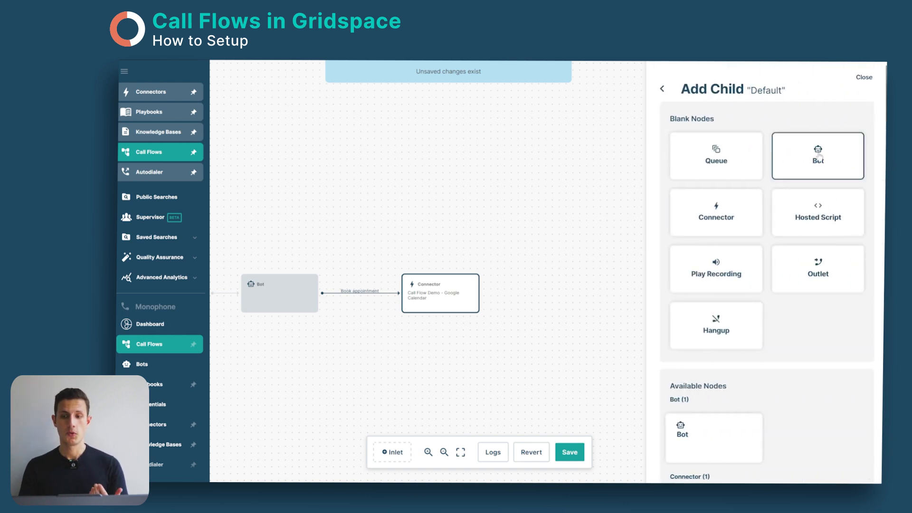
click(818, 157)
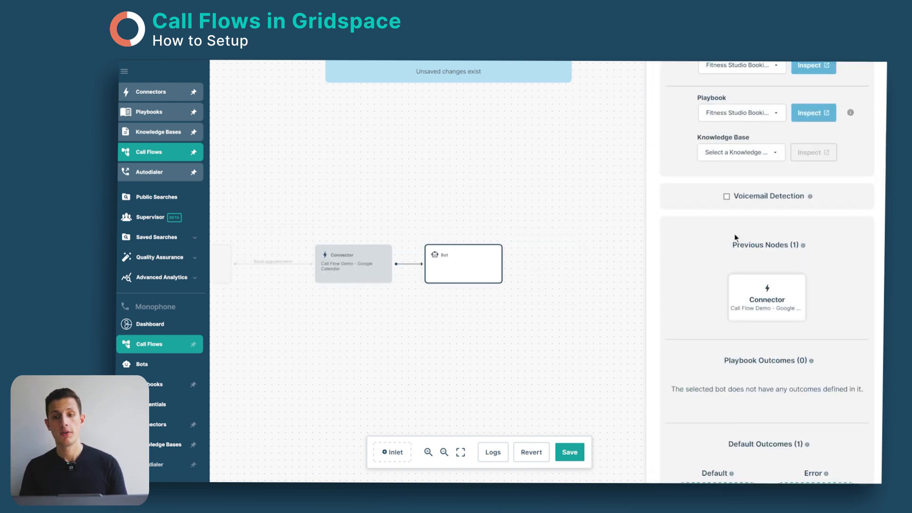
Step: Add a Hangup node to the Default outcome of the Bot that follows the Connector
scroll(755, 190, up, 3)
scroll(750, 186, down, 4)
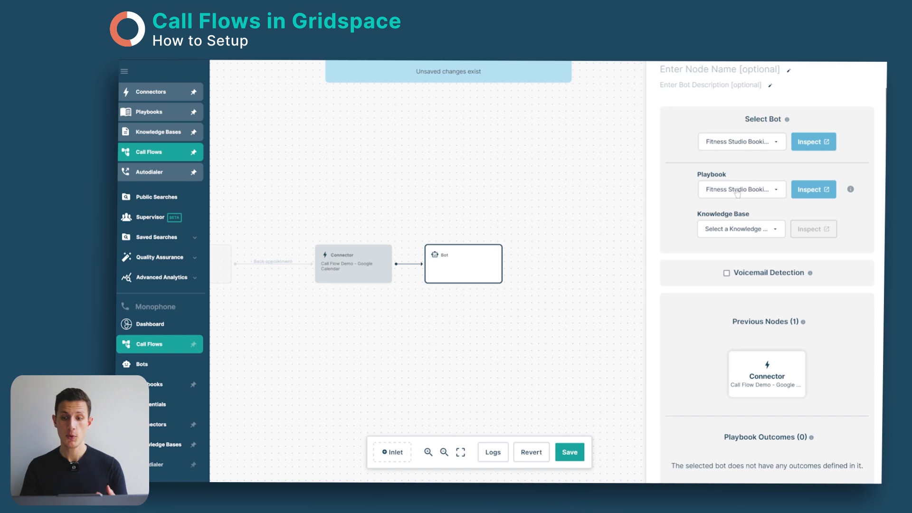
scroll(736, 357, down, 2)
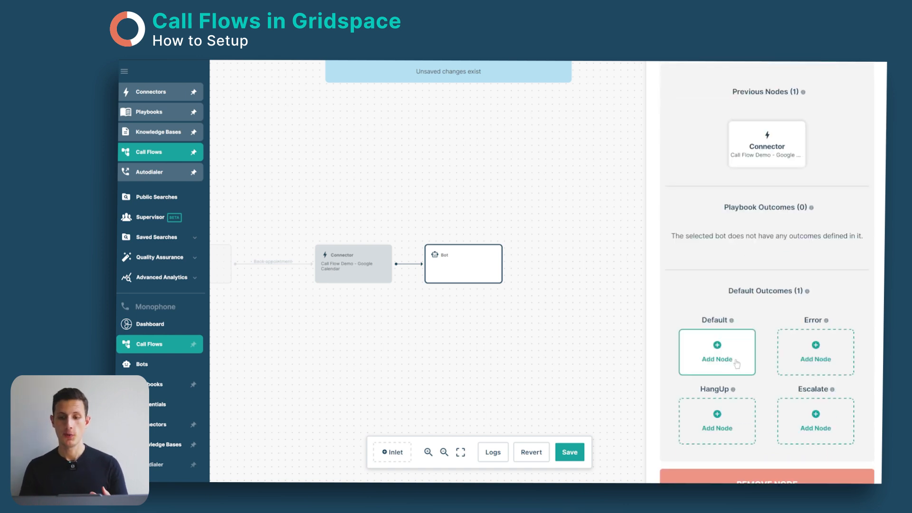
click(721, 364)
click(726, 335)
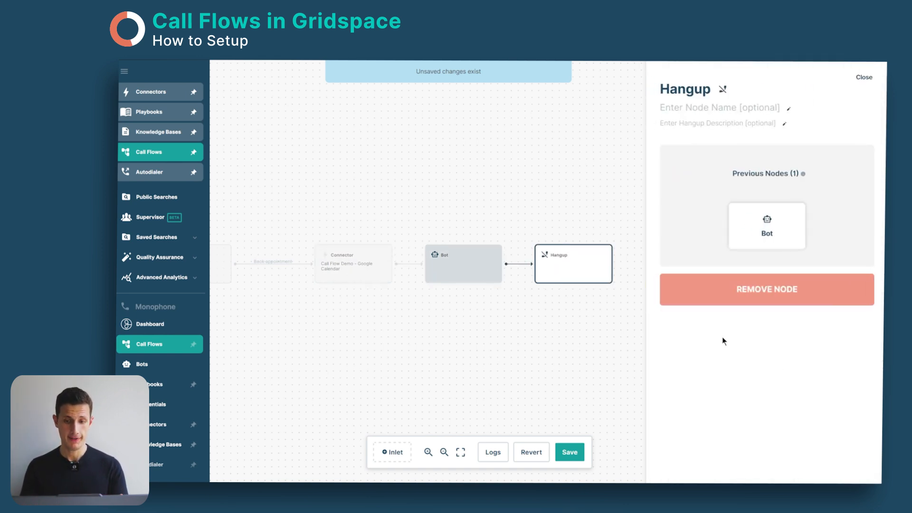
Step: Add an Outlet node to the Escalate outcome of the first Bot, the one connected to the Inlet
click(320, 247)
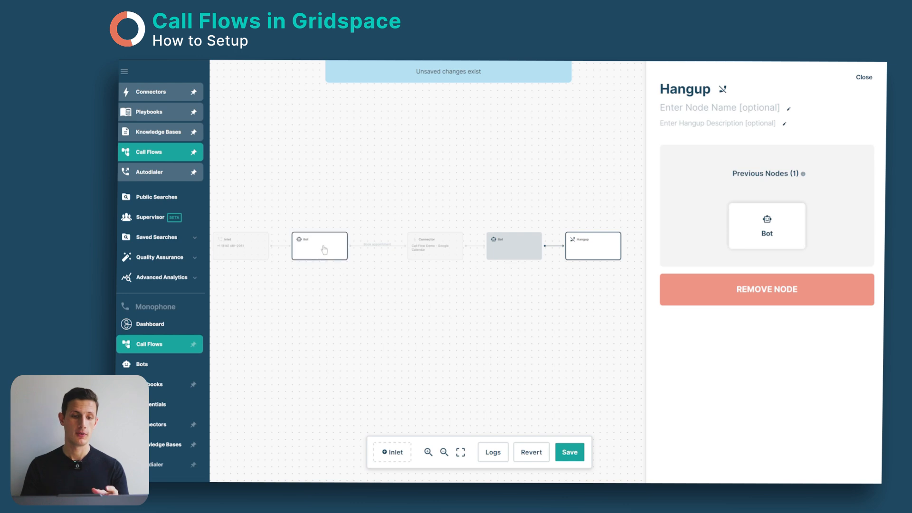
scroll(791, 341, down, 2)
scroll(791, 340, down, 3)
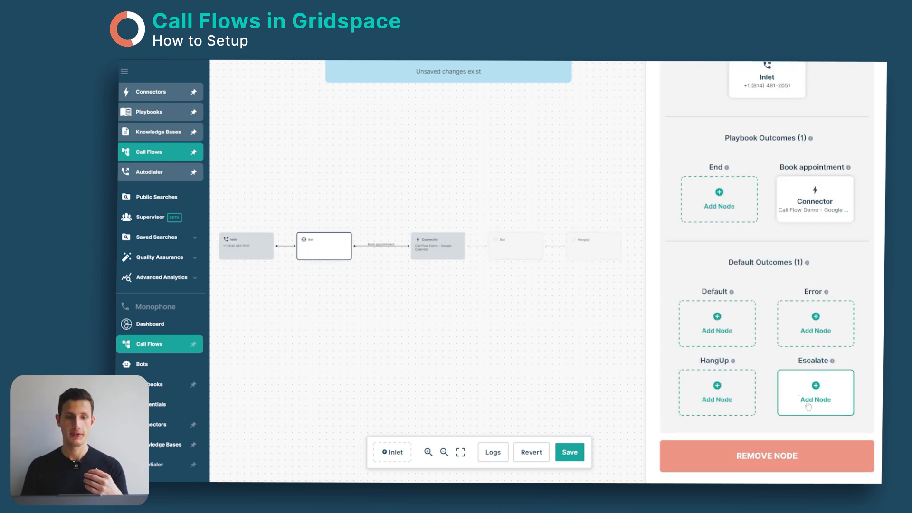
click(808, 406)
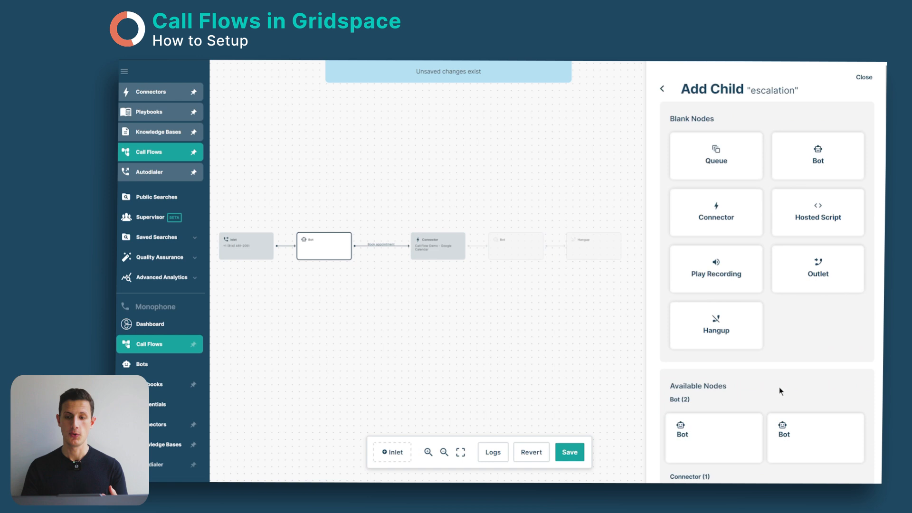
click(798, 279)
Step: Examine the blank and available nodes offered as a child for the first Bot's Error outcome
click(779, 354)
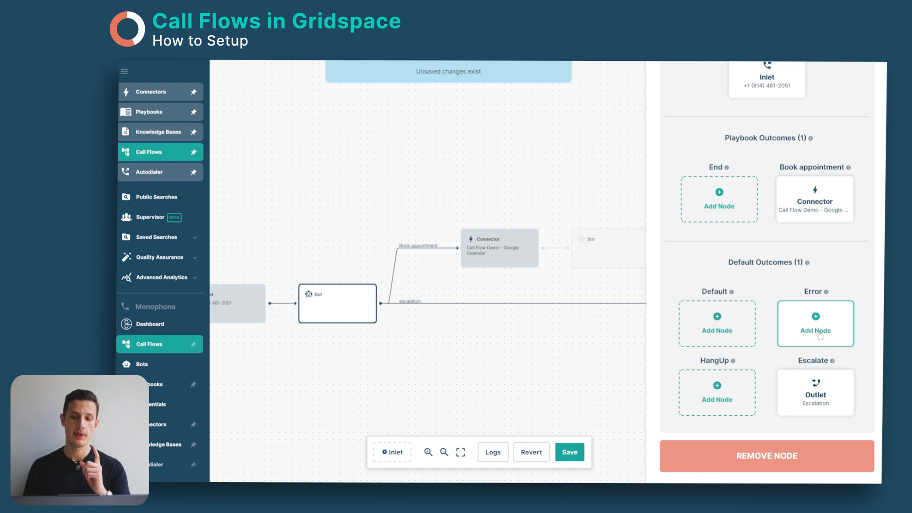
click(815, 333)
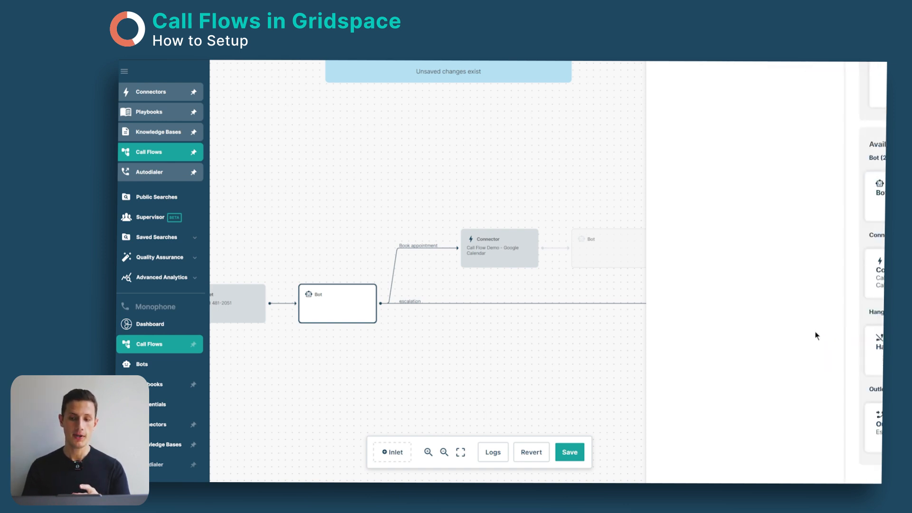
scroll(708, 319, up, 5)
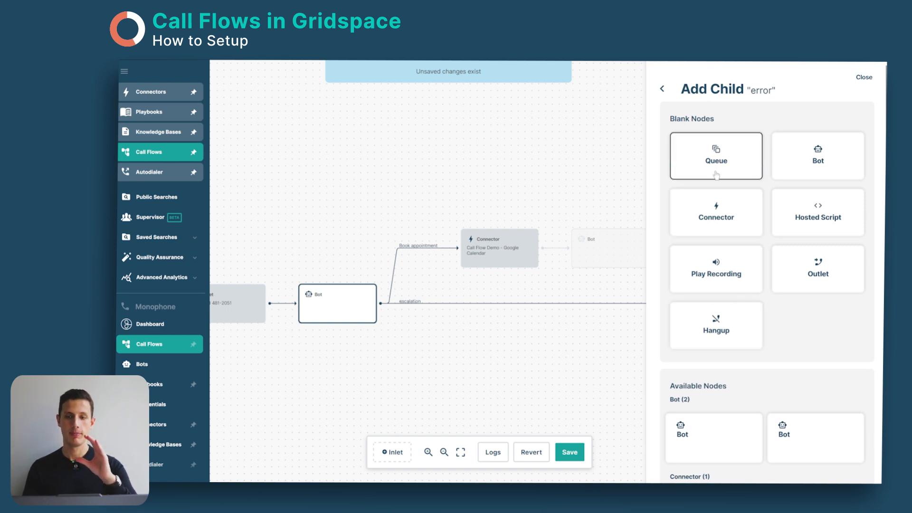
scroll(717, 219, down, 4)
scroll(719, 259, up, 4)
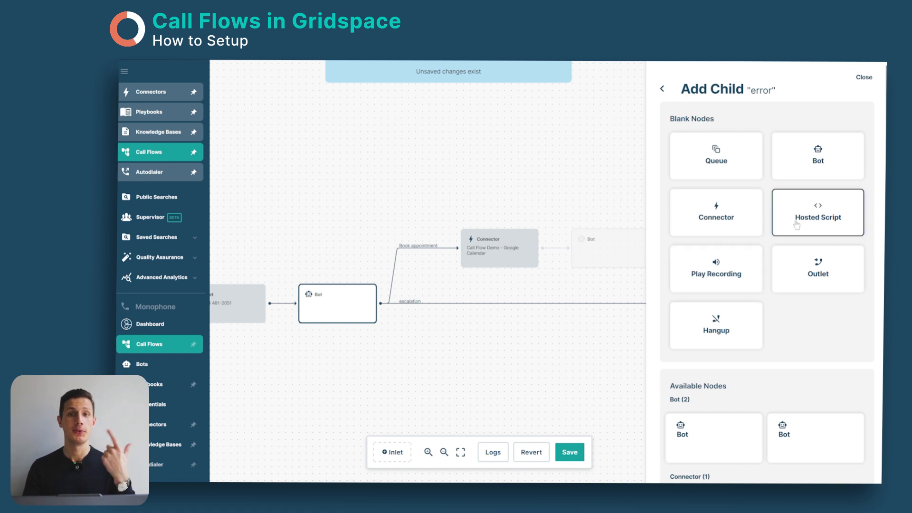
scroll(796, 235, down, 5)
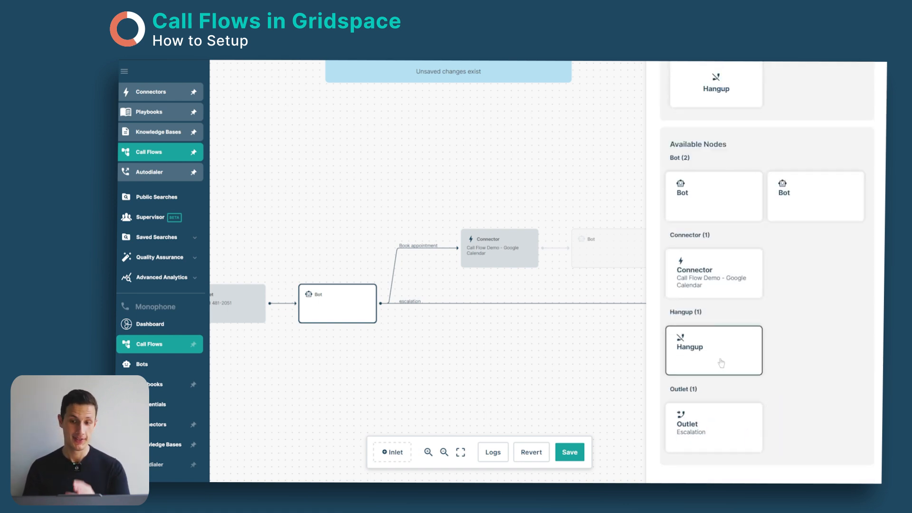
scroll(721, 362, up, 5)
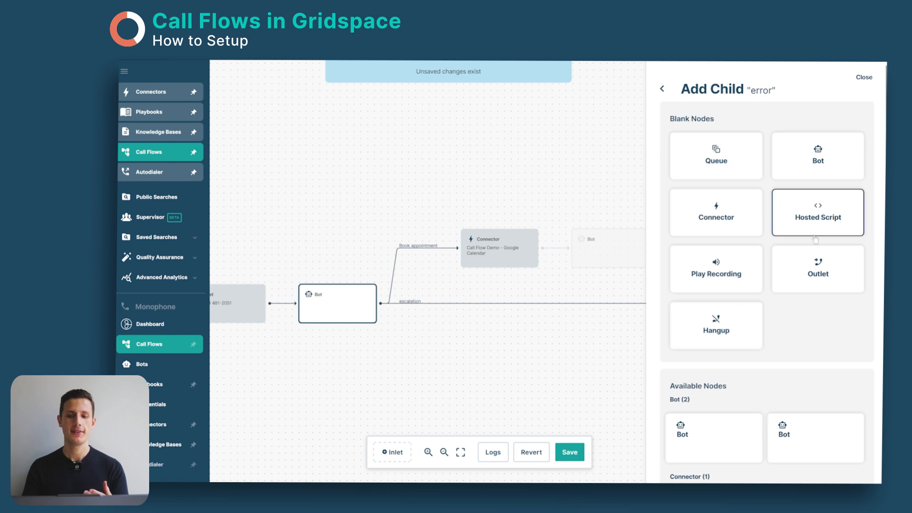
click(811, 284)
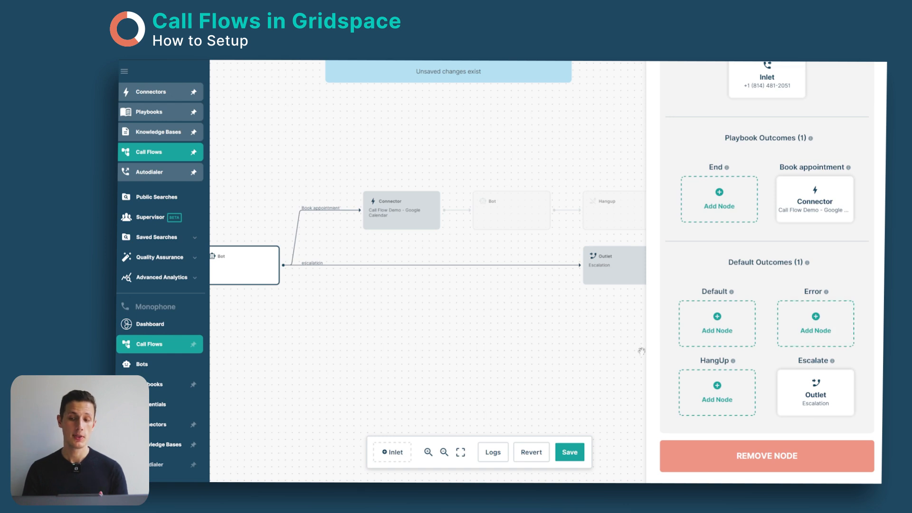
Step: Connect the first Bot's Error outcome to the existing Escalation Outlet
drag(430, 354, 595, 374)
click(808, 330)
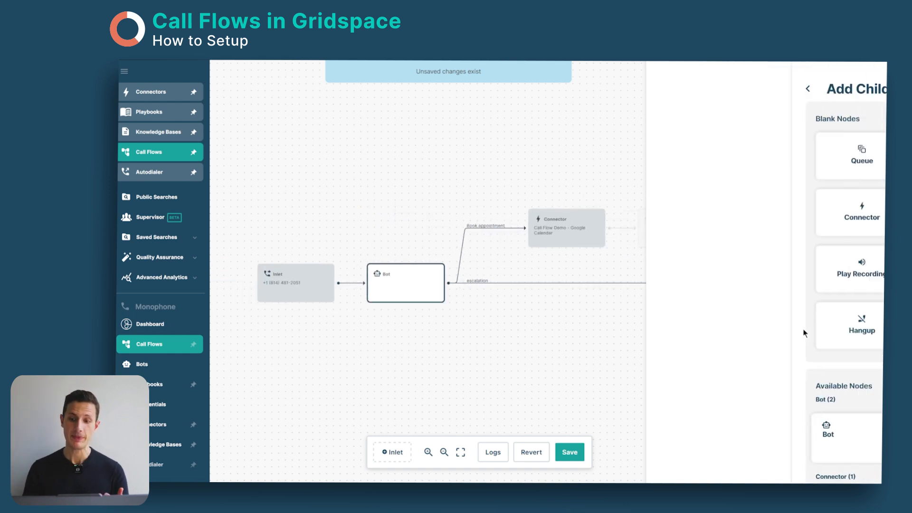
scroll(721, 371, down, 5)
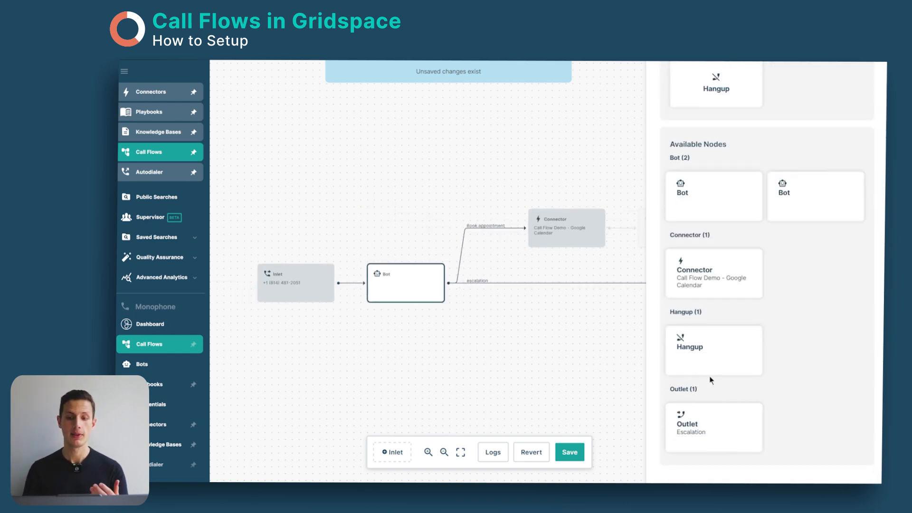
click(710, 448)
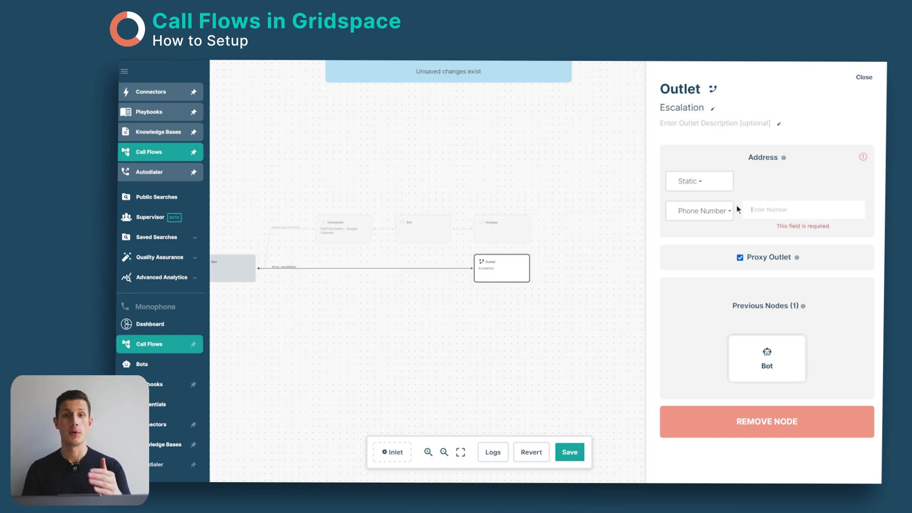
Step: Enter the phone number as the Escalation Outlet's static address and turn off Proxy Outlet
click(755, 211)
key(ctrl+v)
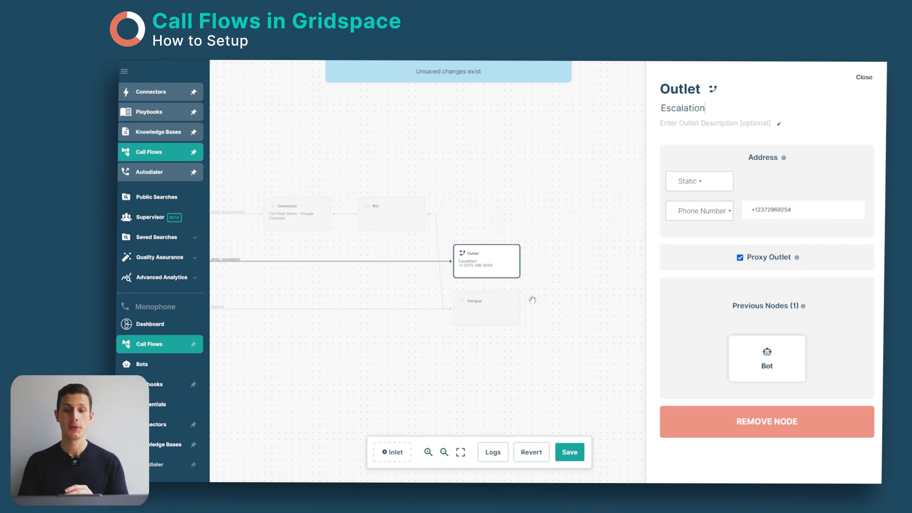
mouse_move(768, 257)
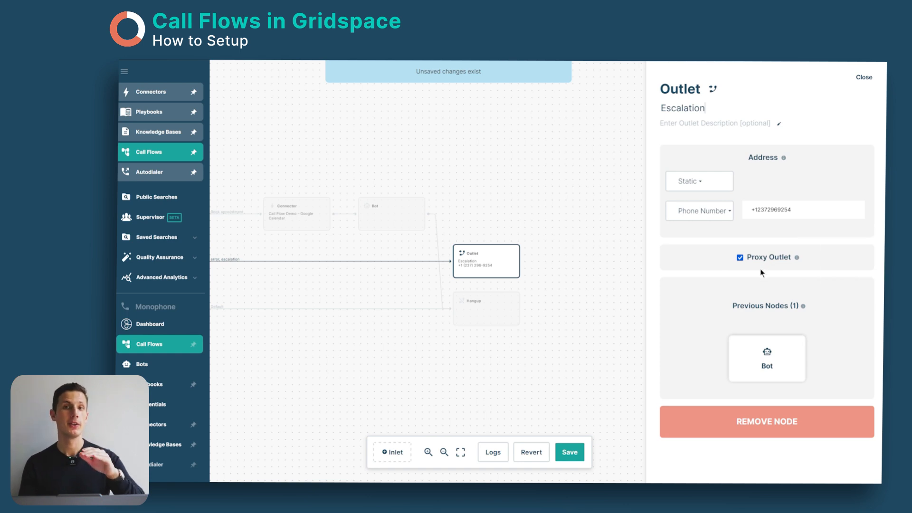
click(740, 258)
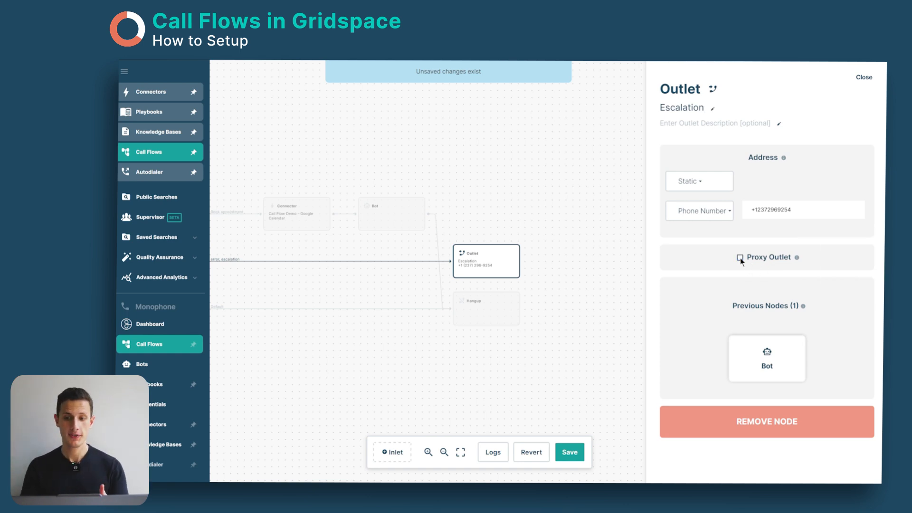
Step: Connect the first Bot's Default outcome to the existing Hangup node
drag(548, 236, 528, 262)
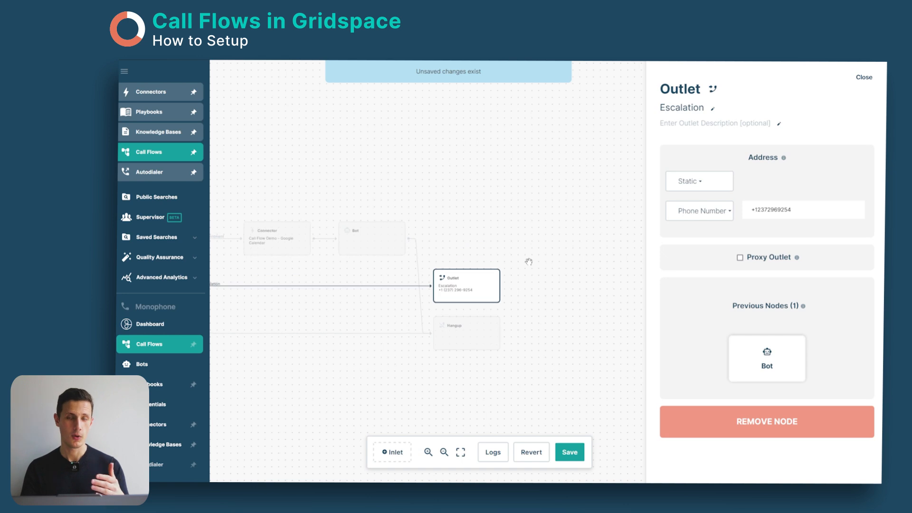
click(766, 358)
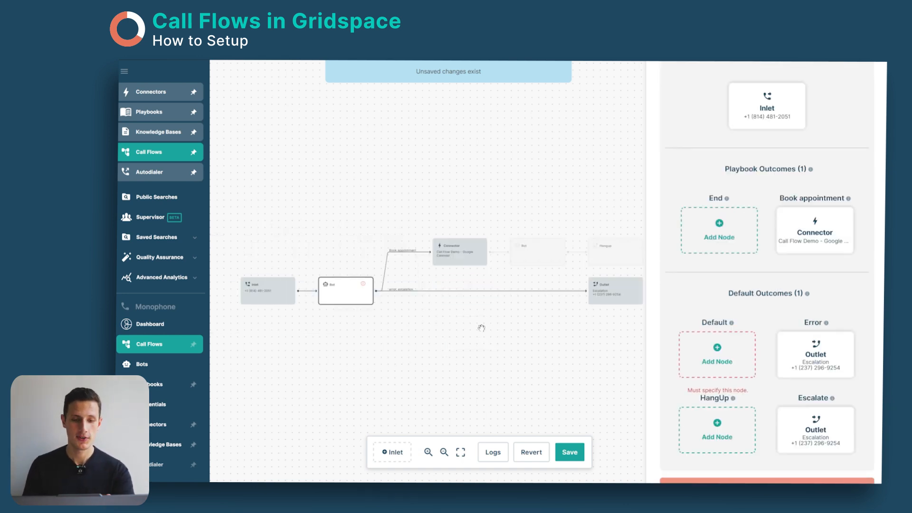
click(722, 368)
scroll(713, 434, down, 2)
scroll(727, 285, up, 4)
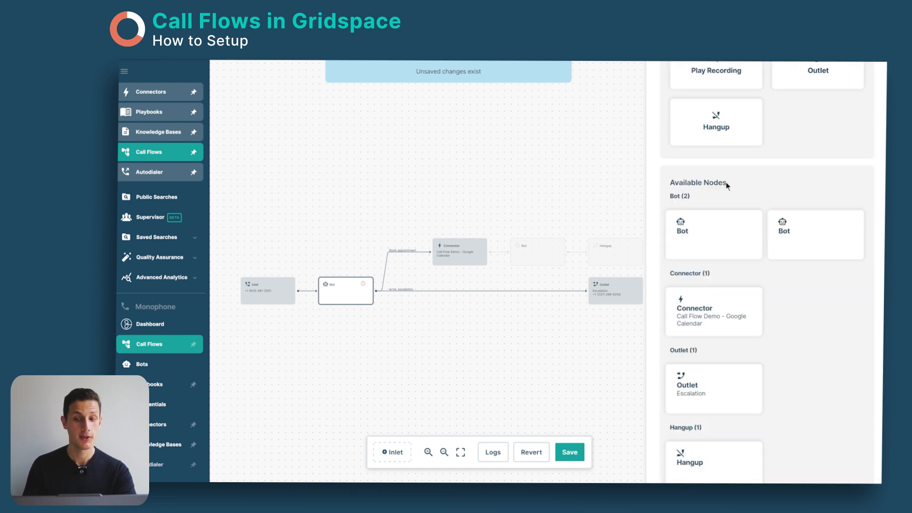
scroll(741, 308, down, 4)
scroll(732, 432, up, 2)
scroll(731, 433, down, 2)
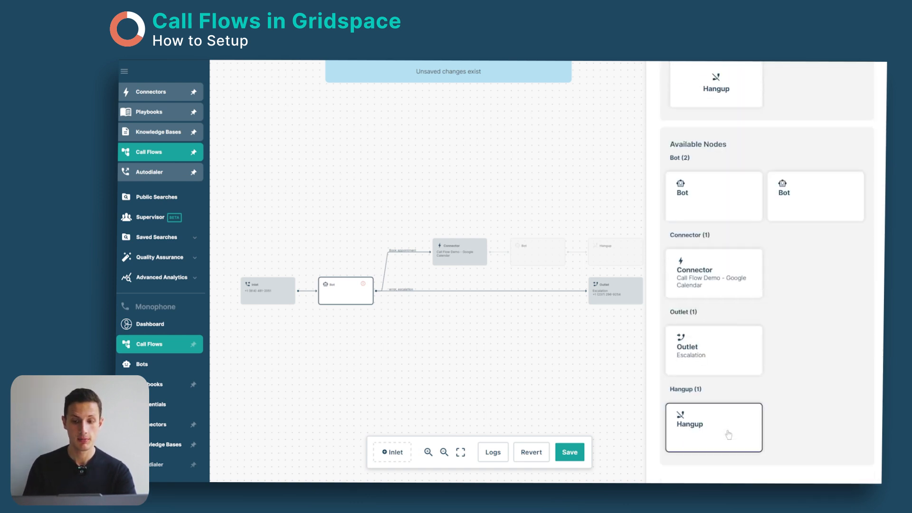
click(727, 432)
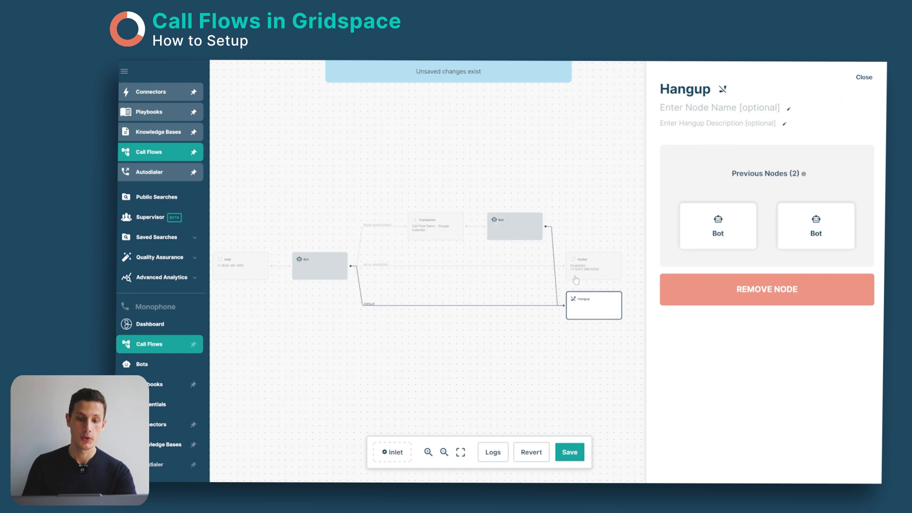
click(389, 325)
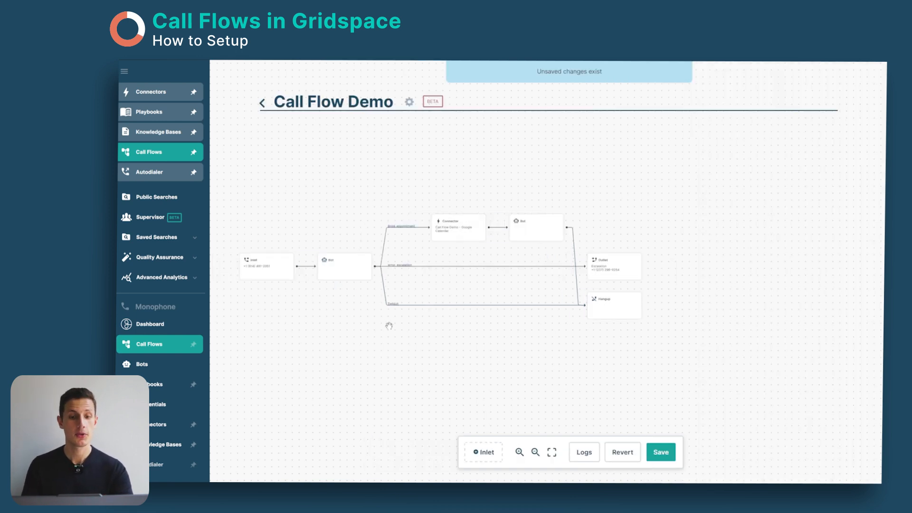
Step: Check the first Bot, Connector, Outlet and Hangup nodes and save the call flow
click(360, 272)
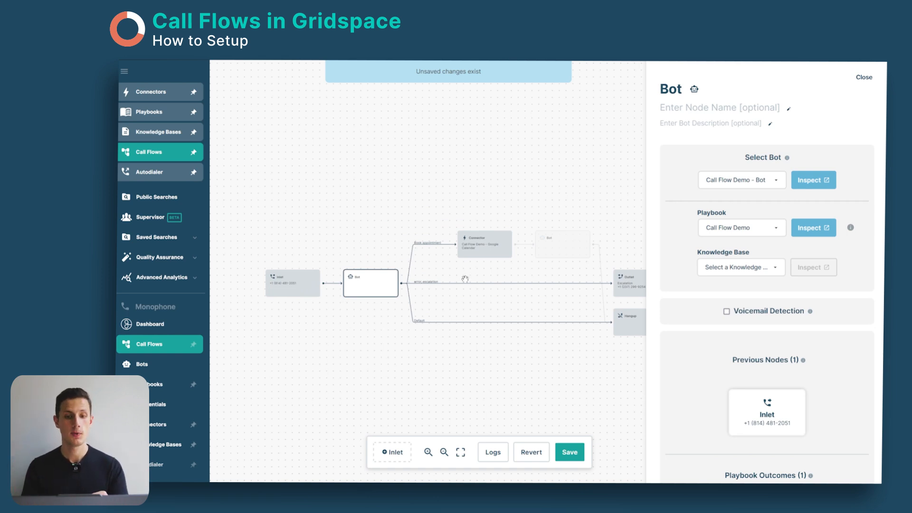
click(479, 255)
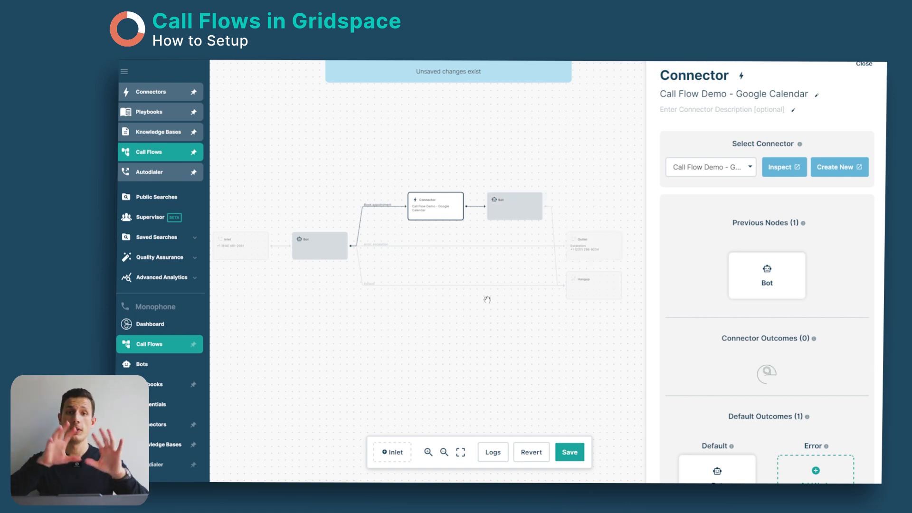
click(574, 251)
click(592, 284)
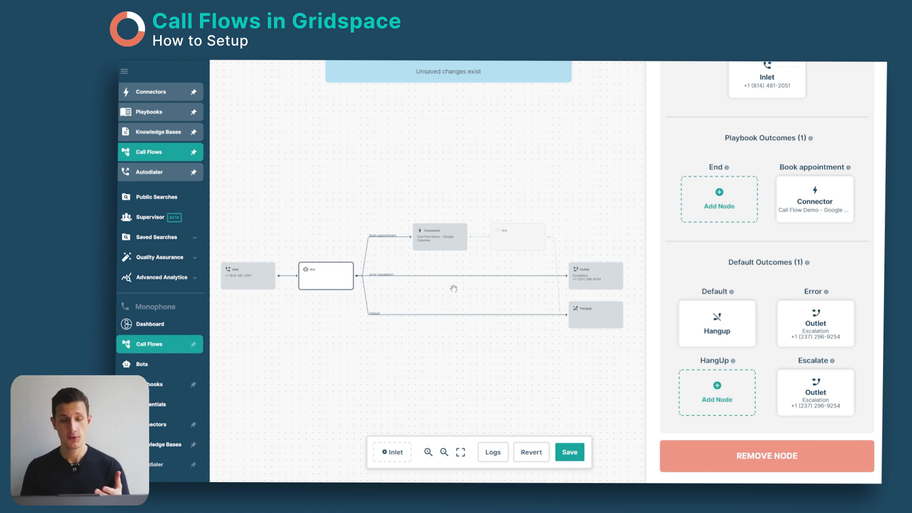
click(569, 453)
drag(409, 358, 434, 403)
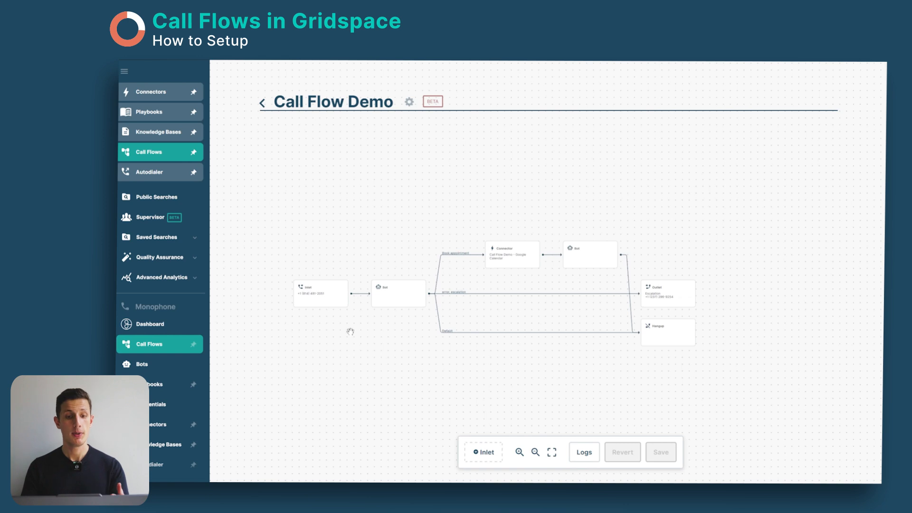
Step: Add three more Inlet nodes to the call flow
click(341, 307)
scroll(338, 303, up, 3)
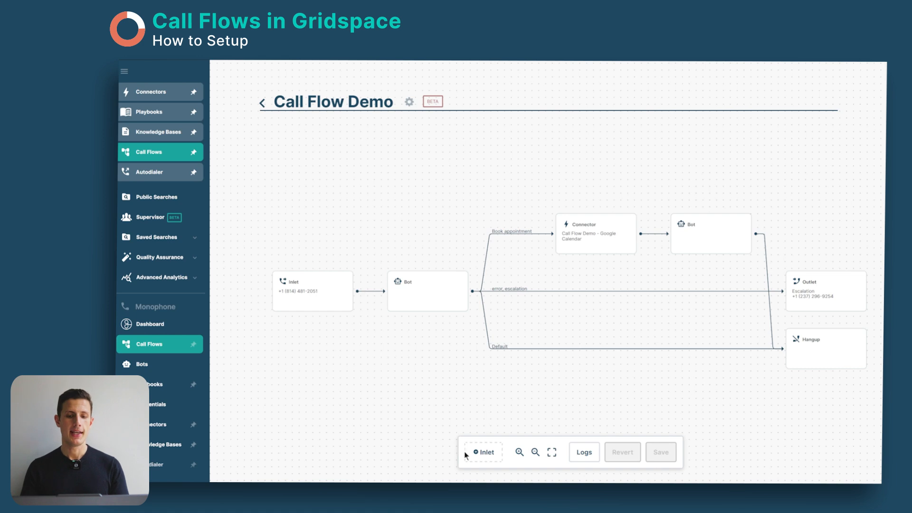
click(484, 455)
click(435, 449)
click(476, 454)
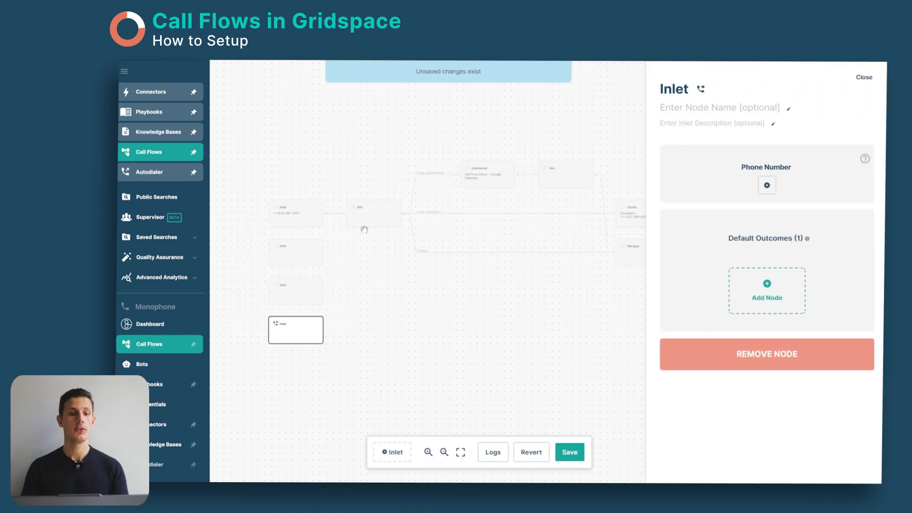
Step: Open the phone number purchase options for the uppermost of the new, empty Inlet nodes
click(318, 268)
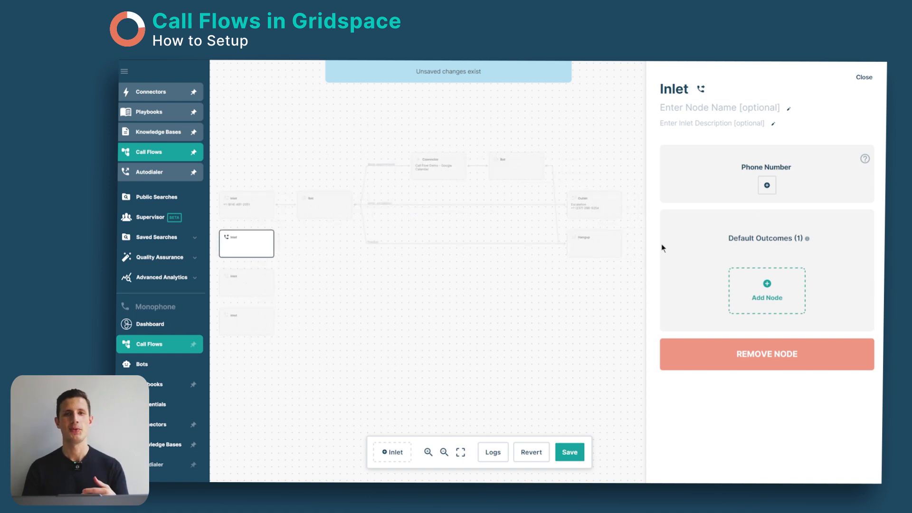
click(766, 185)
click(767, 205)
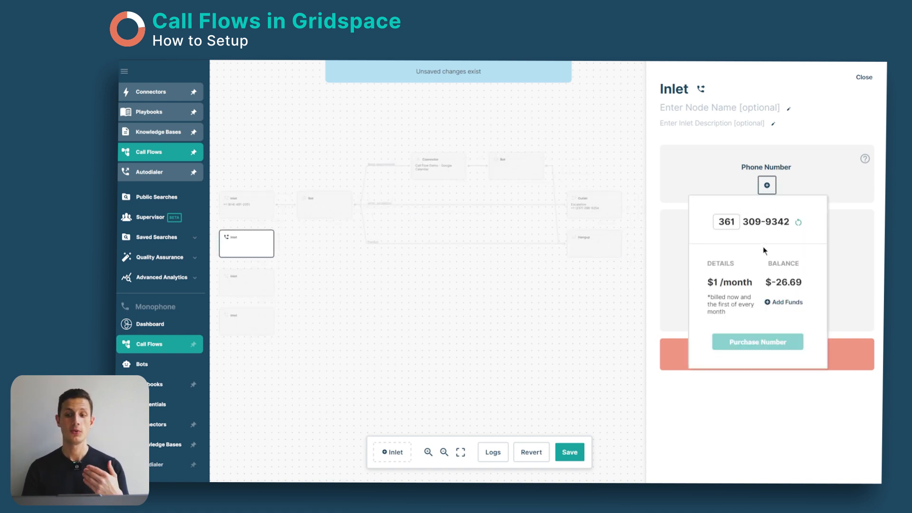
Step: Revert the unsaved changes to discard the extra Inlet nodes
click(353, 320)
drag(353, 318, 442, 321)
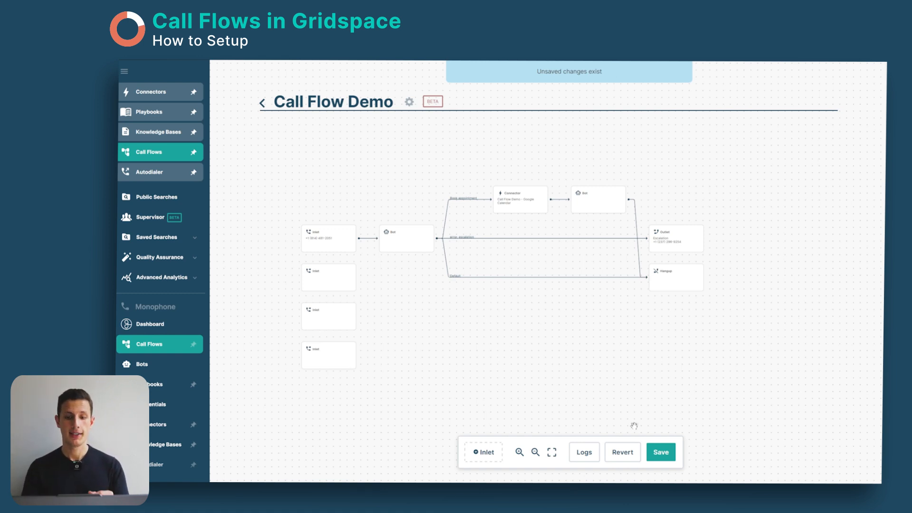
click(624, 453)
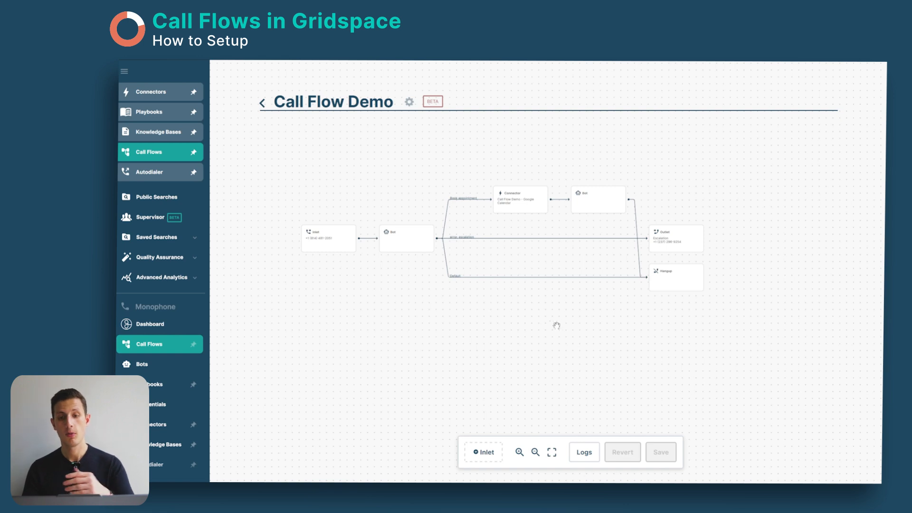
drag(547, 359, 527, 383)
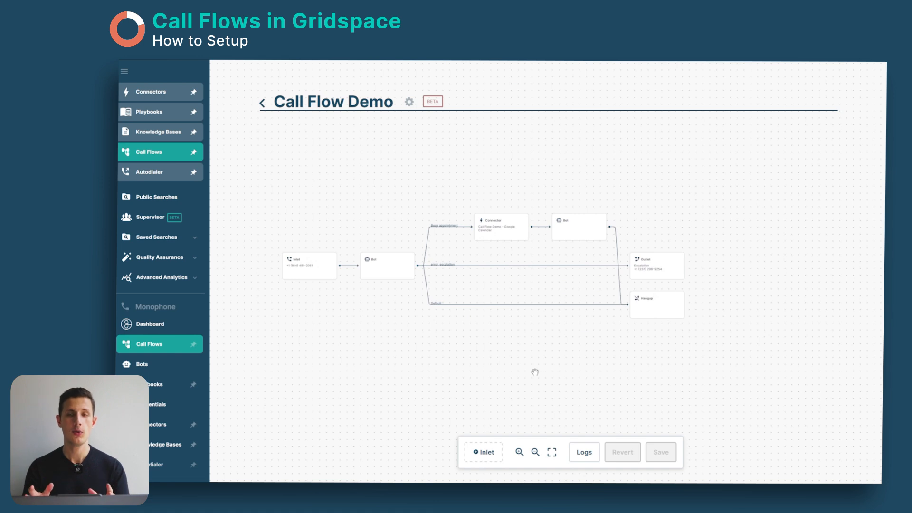
scroll(535, 372, up, 3)
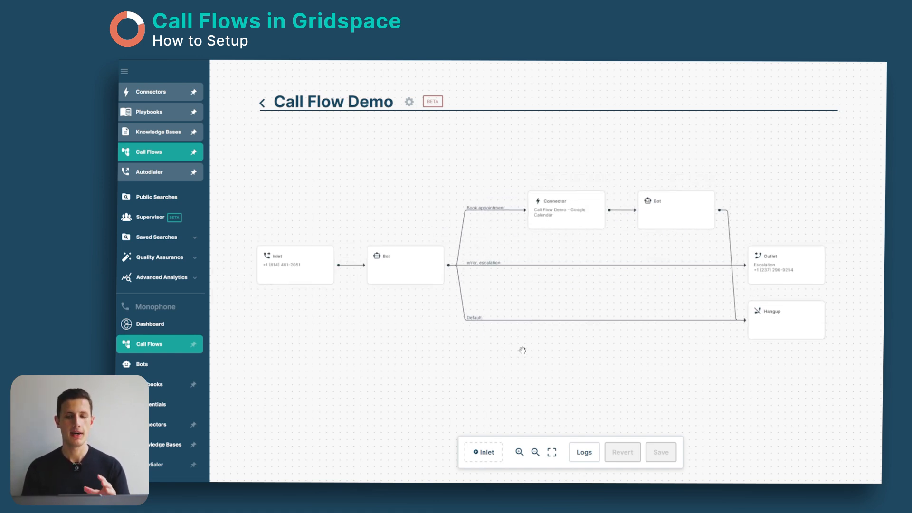
drag(574, 344, 390, 212)
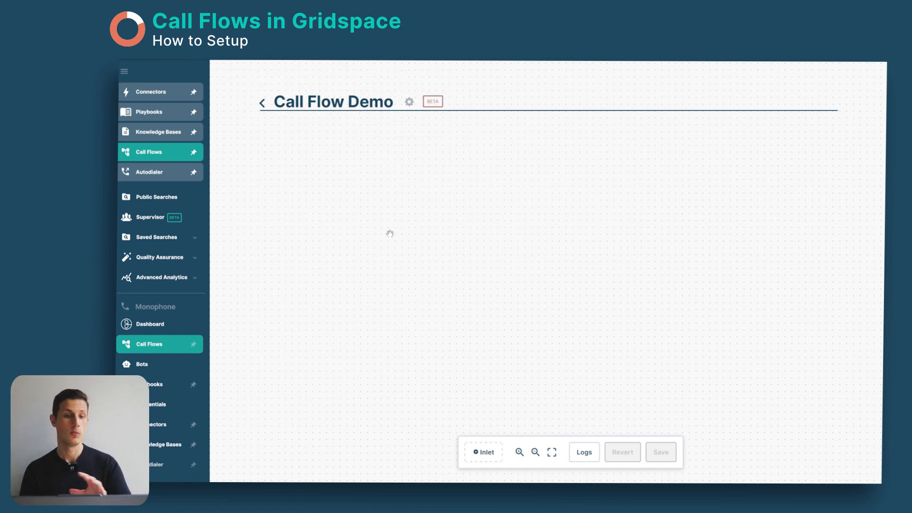
click(552, 453)
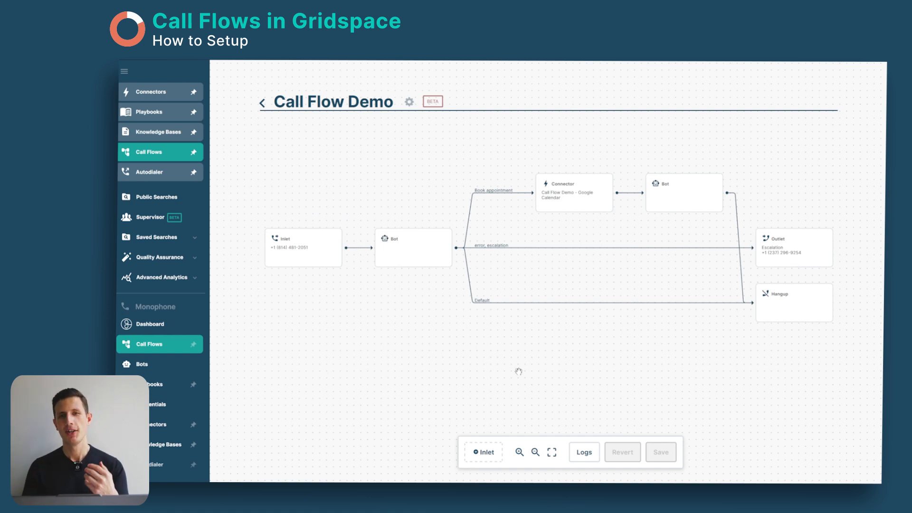
drag(540, 315, 496, 416)
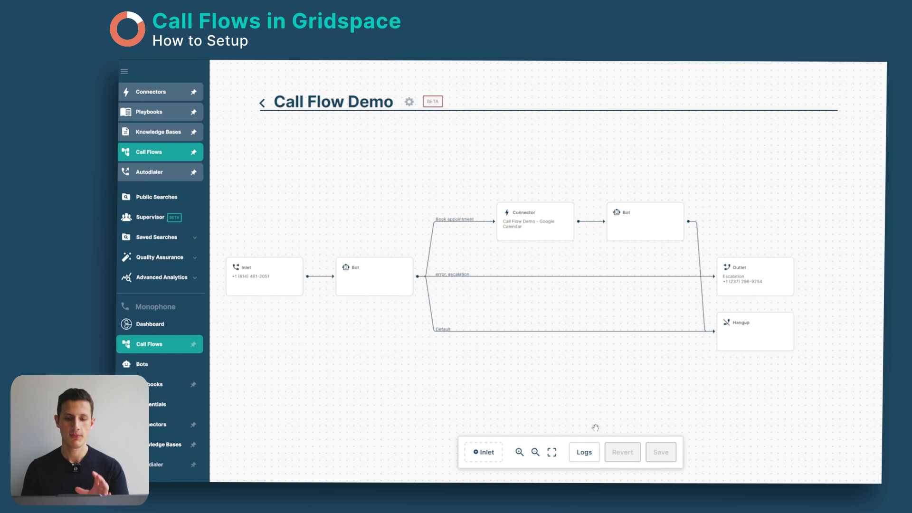
Step: Show the call flow's logs and turn on logging of tags between nodes
click(586, 452)
drag(587, 451, 518, 415)
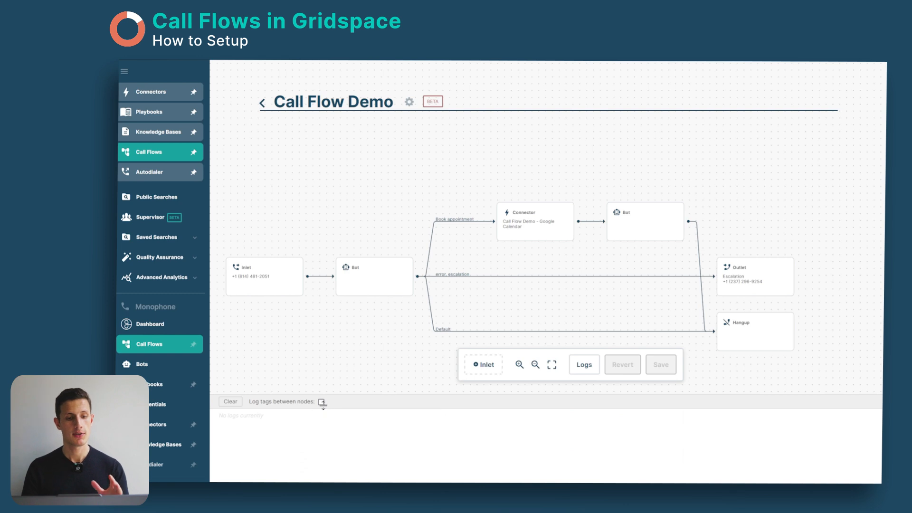
click(321, 402)
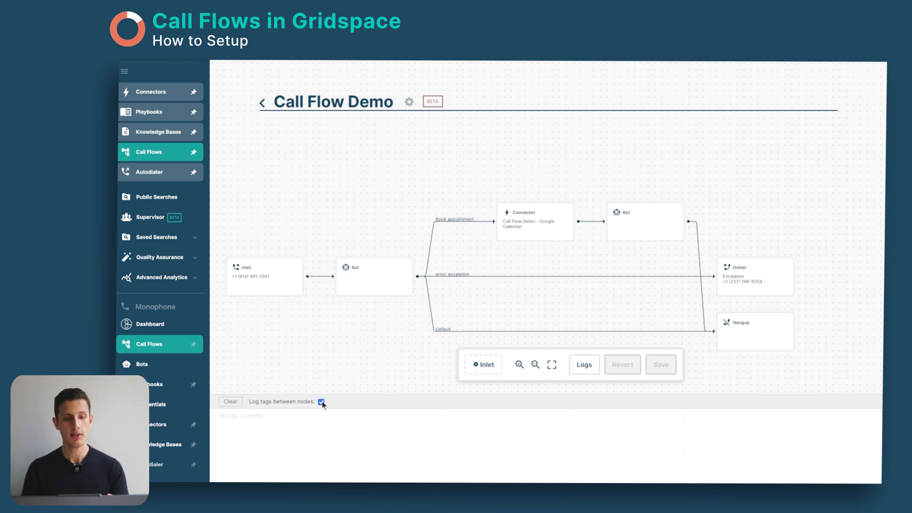
mouse_move(323, 369)
mouse_down()
mouse_move(308, 379)
mouse_move(311, 366)
mouse_move(340, 369)
mouse_move(333, 365)
mouse_up()
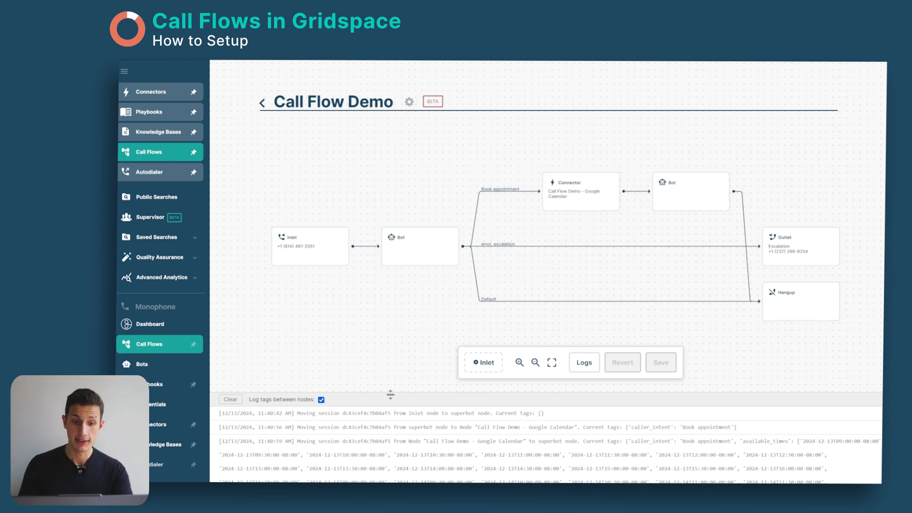
Step: Enlarge the log area and examine the session's node transitions, including the caller_intent and available_times tags
drag(390, 398, 393, 319)
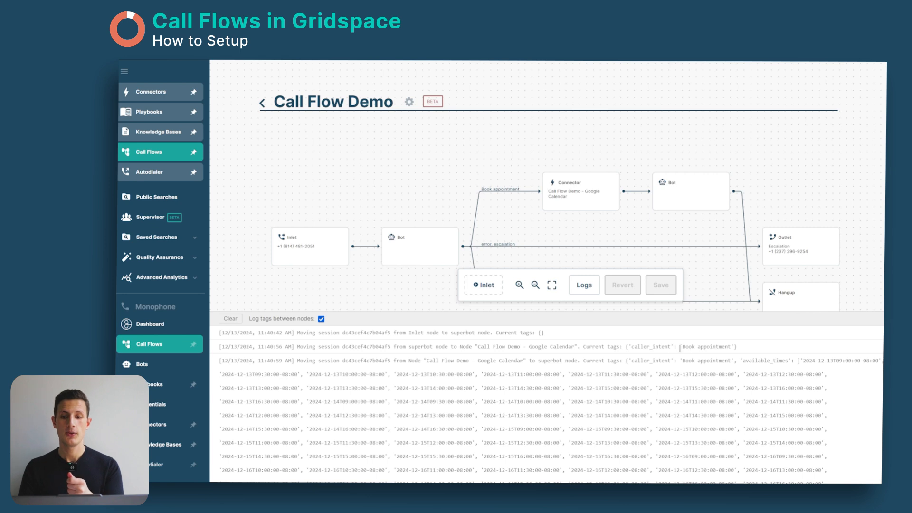
drag(628, 348, 736, 348)
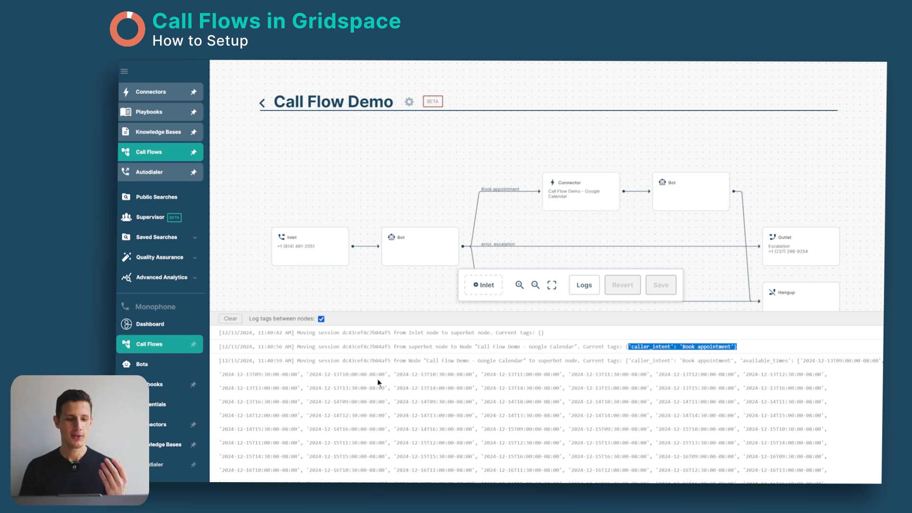
scroll(414, 387, down, 10)
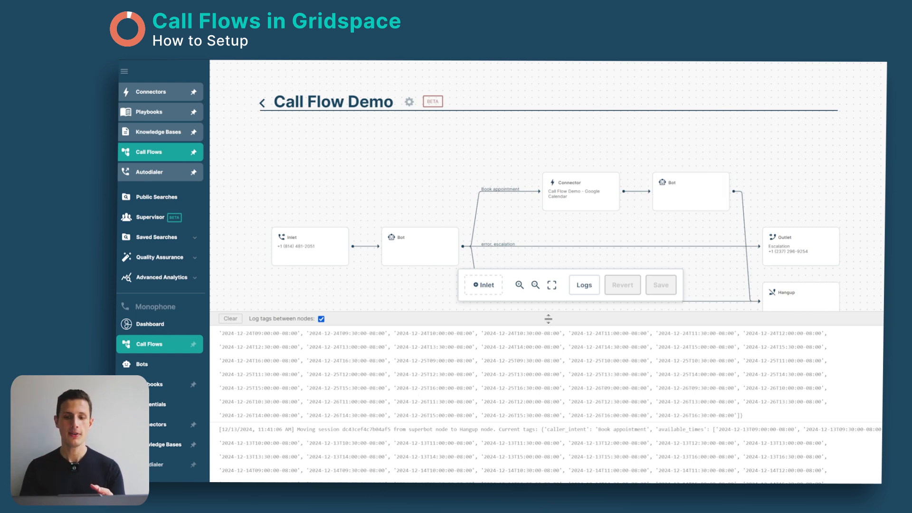
scroll(546, 376, down, 5)
scroll(582, 404, up, 4)
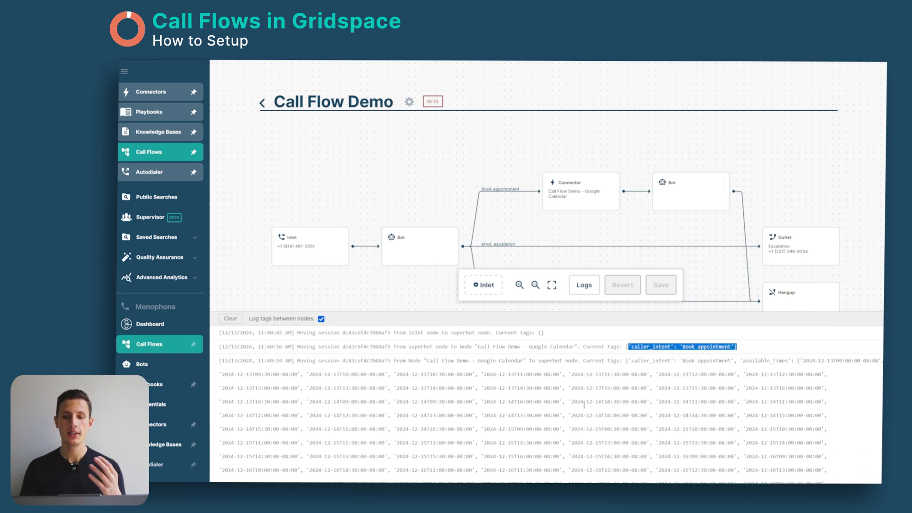
scroll(634, 403, down, 3)
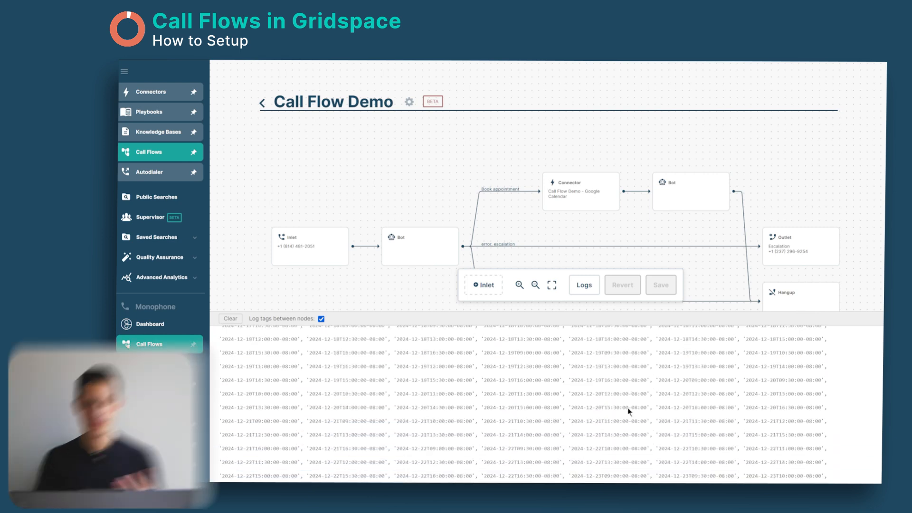